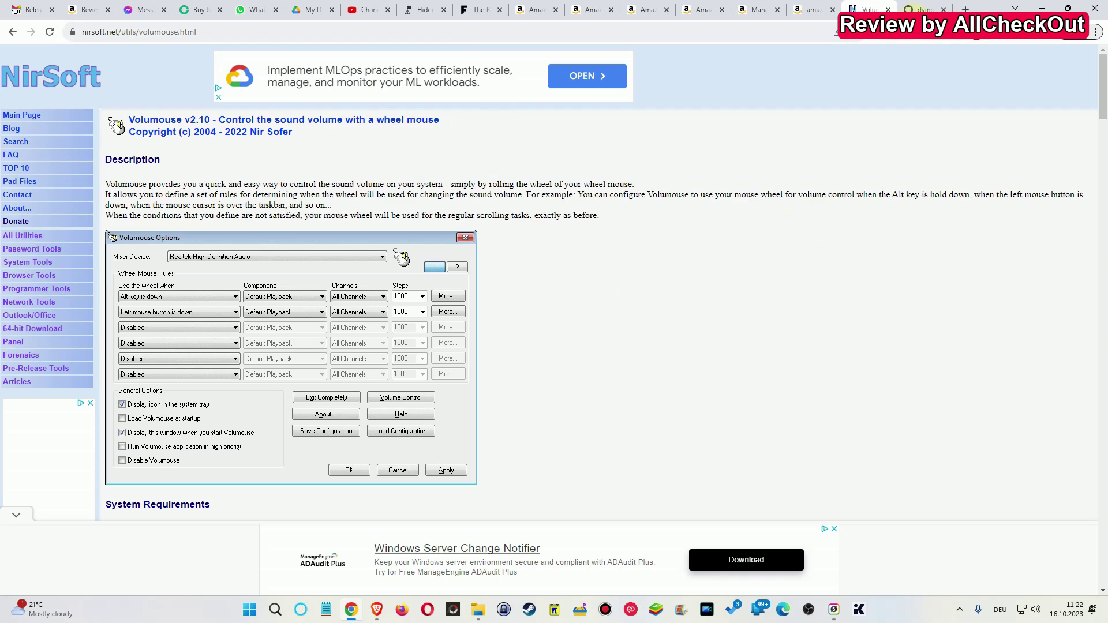
Step: Switch to the tb-vol-scroll repository tab, glance at Quick Settings, then return to GitHub
{"action": "left_click", "coordinate": [923, 9]}
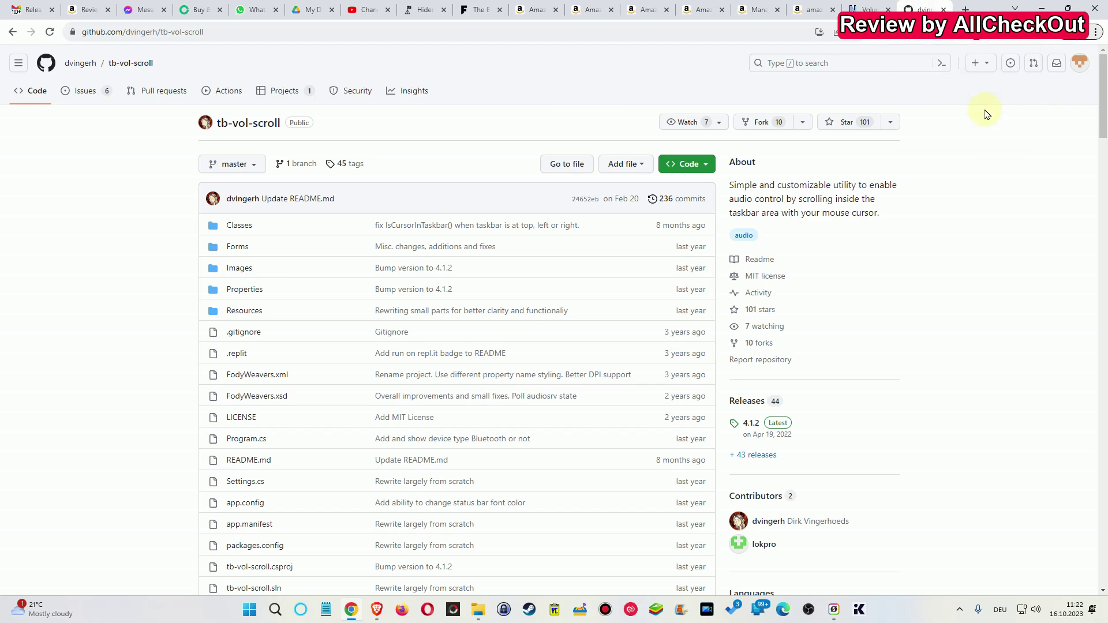
{"action": "left_click", "coordinate": [1037, 610]}
{"action": "left_click", "coordinate": [1024, 293]}
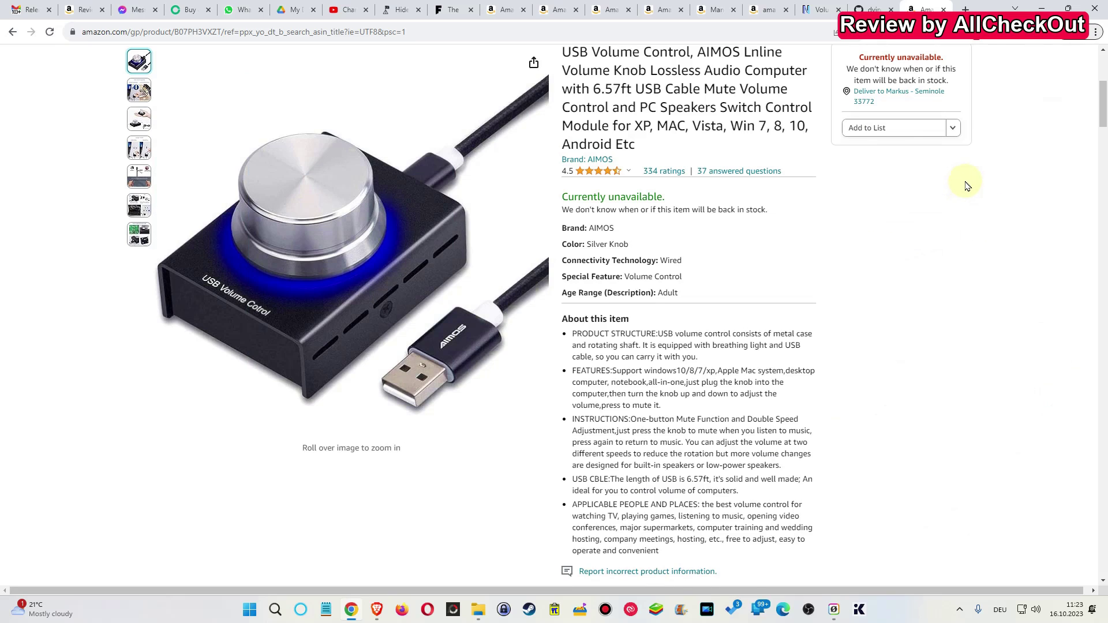
{"action": "key", "text": "ctrl+shift+Tab"}
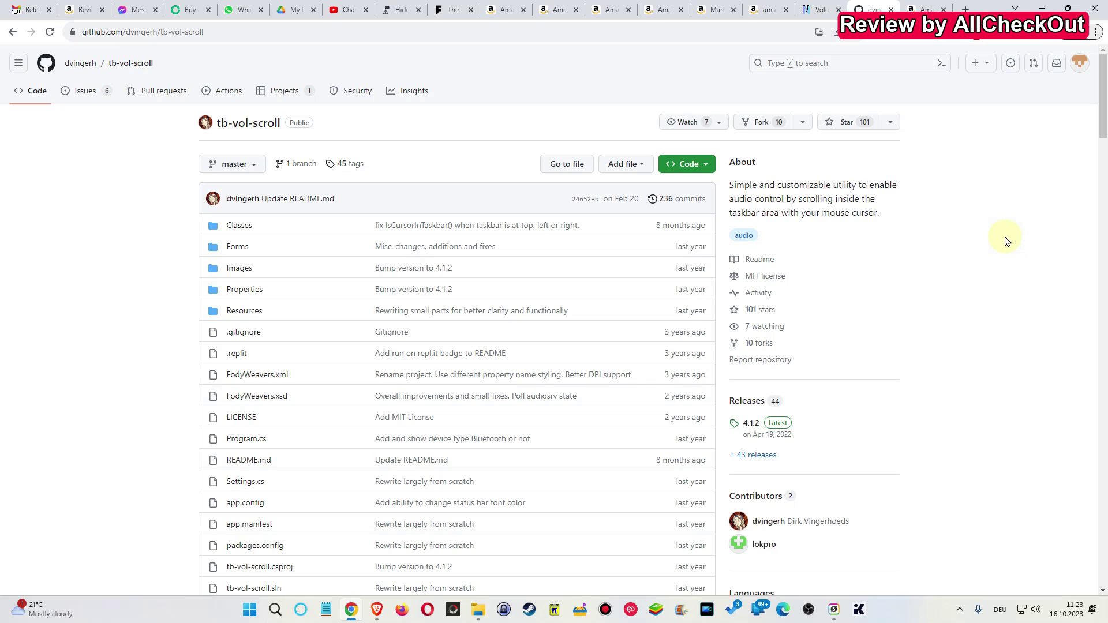
Step: Scroll the repository page down to the README's Functionality and Available Menus sections
{"action": "mouse_move", "coordinate": [1036, 612]}
{"action": "left_click_drag", "start_coordinate": [1104, 99], "coordinate": [1104, 189]}
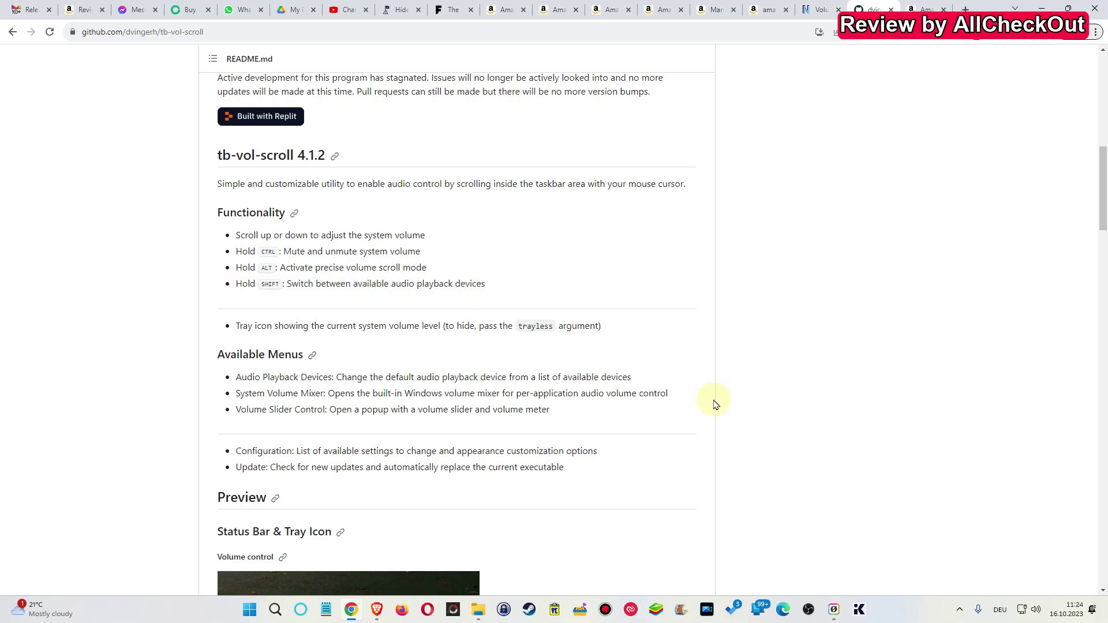
{"action": "right_click", "coordinate": [1035, 610]}
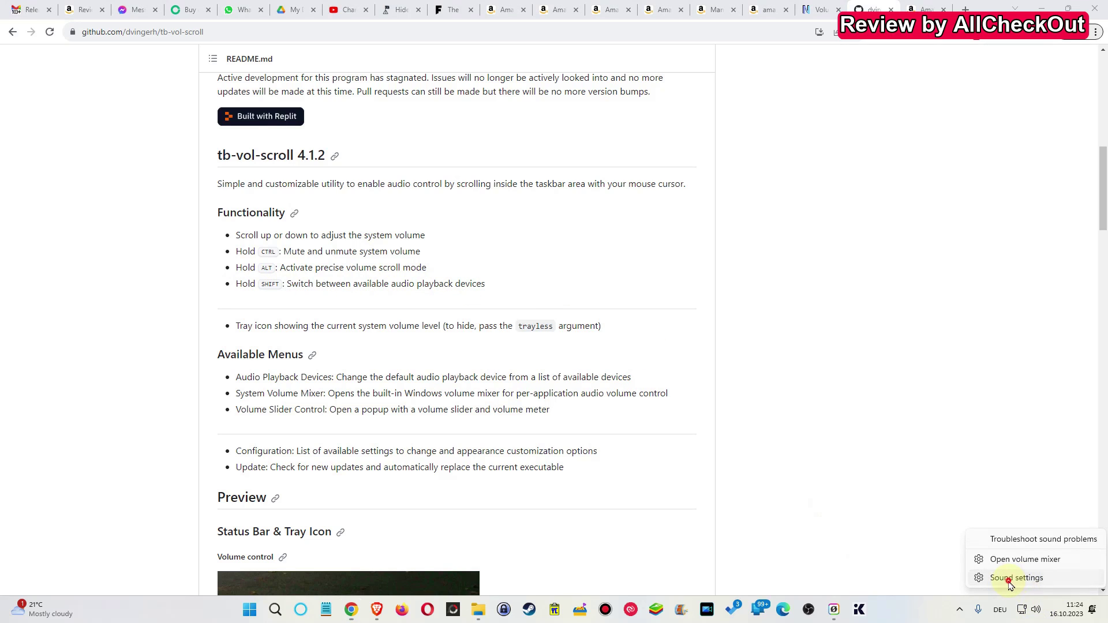
{"action": "left_click", "coordinate": [1010, 579]}
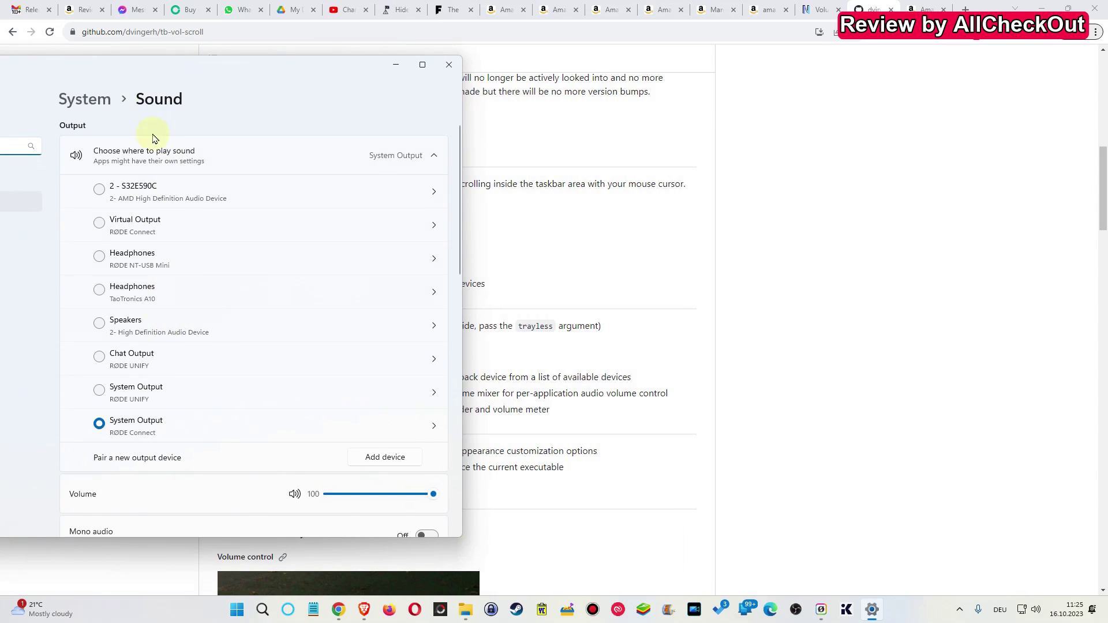
{"action": "left_click", "coordinate": [449, 65]}
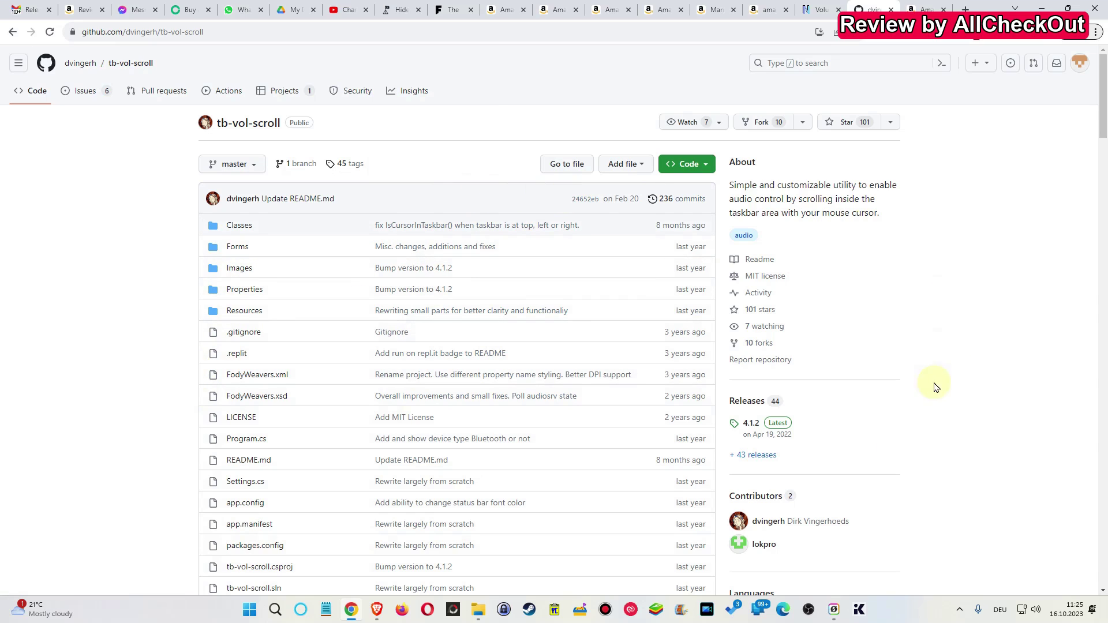
Step: Show all 43 releases to reach the 4.1.2 tb-vol-scroll.exe download
{"action": "left_click", "coordinate": [761, 455]}
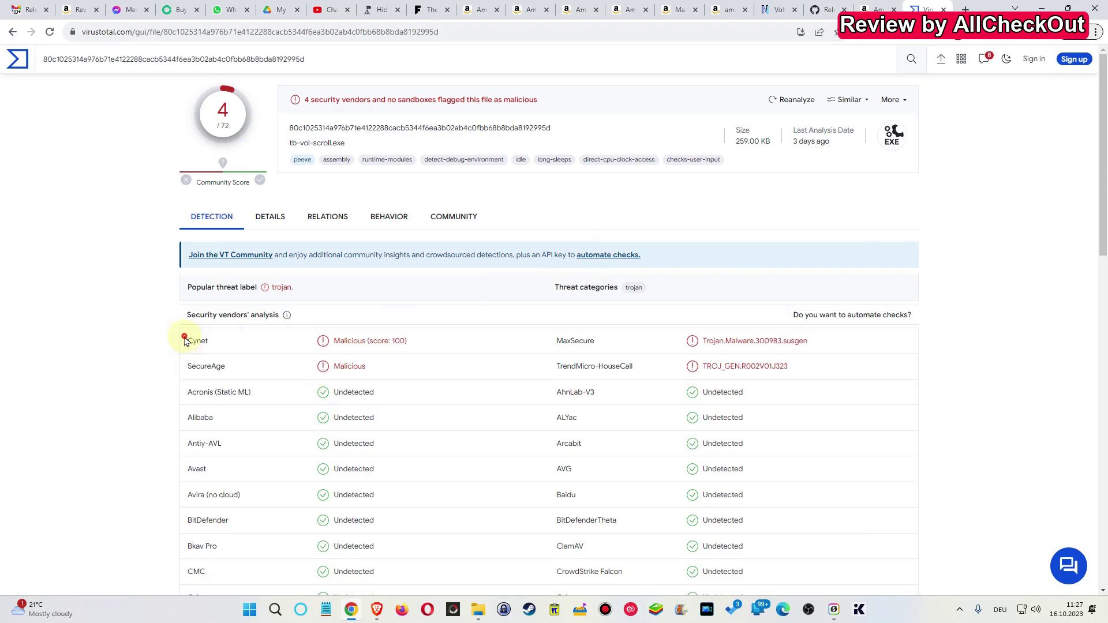
Step: Review the 4 of 72 VirusTotal detections, including Cynet and SecureAge, then check the releases tab
{"action": "left_click_drag", "start_coordinate": [185, 340], "coordinate": [842, 374]}
{"action": "left_click", "coordinate": [947, 340]}
{"action": "scroll", "coordinate": [1028, 313], "scroll_direction": "down", "scroll_amount": 15}
{"action": "scroll", "coordinate": [1030, 312], "scroll_direction": "up", "scroll_amount": 15}
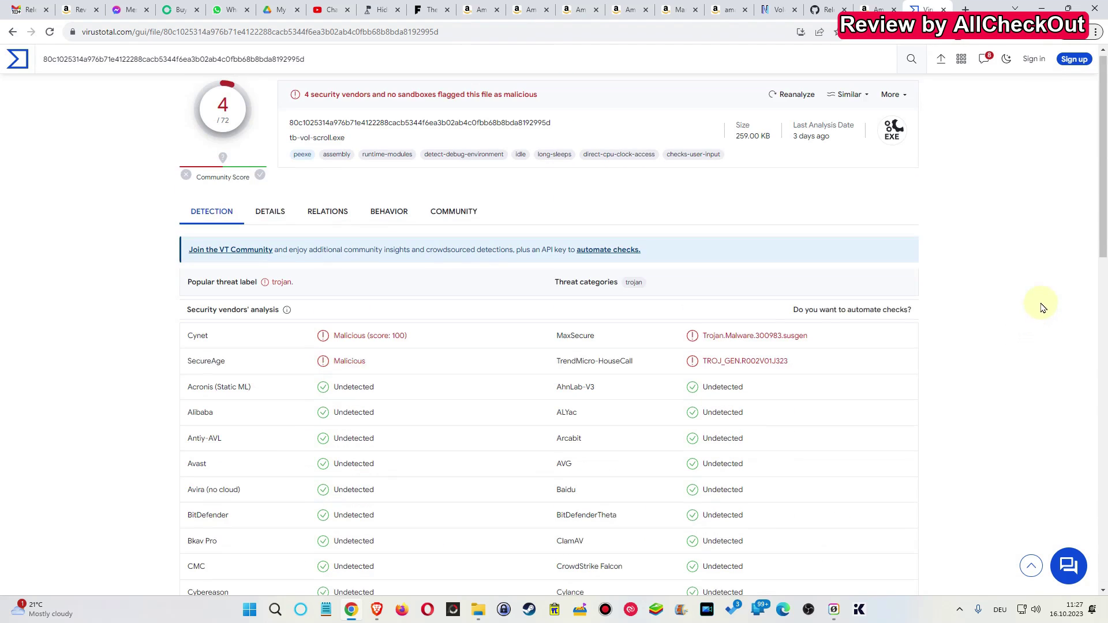
{"action": "scroll", "coordinate": [806, 430], "scroll_direction": "down", "scroll_amount": 3}
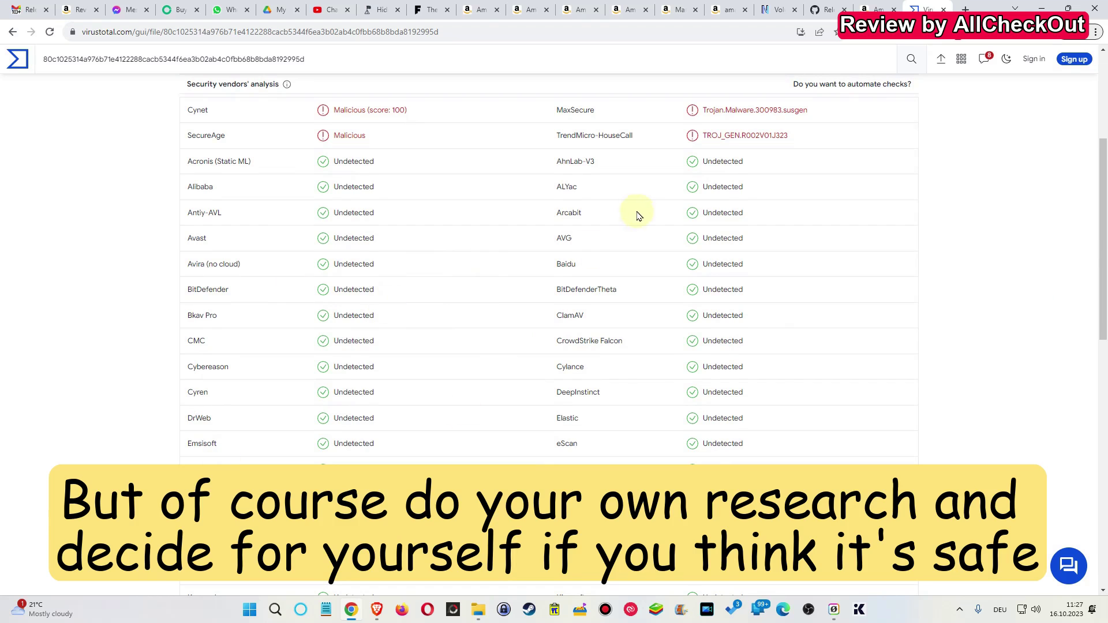
{"action": "scroll", "coordinate": [559, 264], "scroll_direction": "down", "scroll_amount": 9}
{"action": "scroll", "coordinate": [839, 262], "scroll_direction": "up", "scroll_amount": 10}
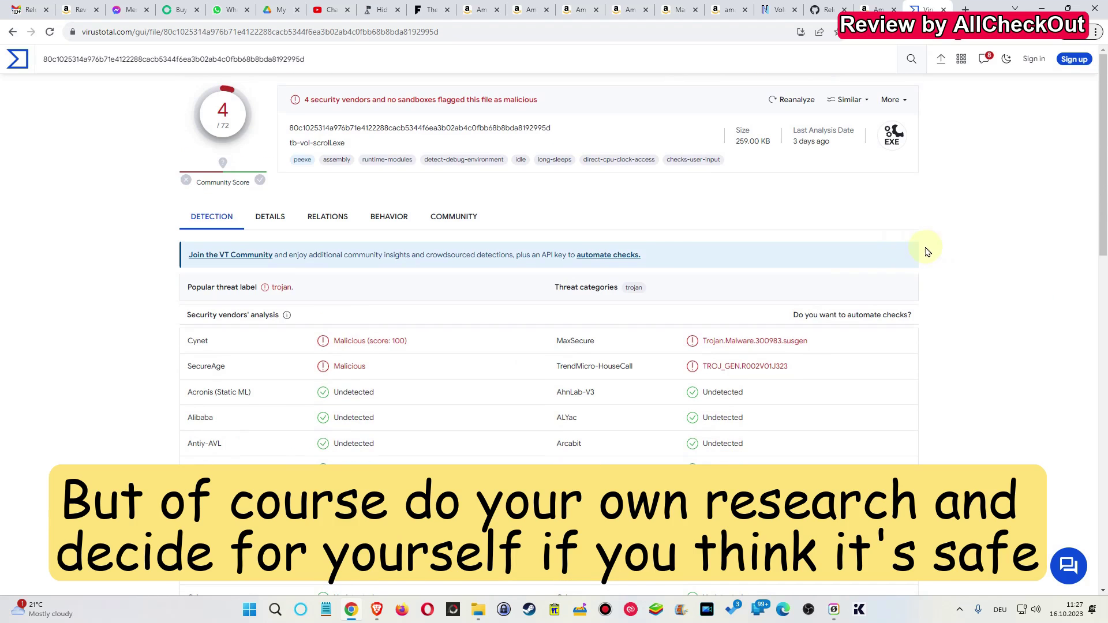
{"action": "key", "text": "ctrl+shift+Tab"}
{"action": "key", "text": "ctrl+shift+Tab"}
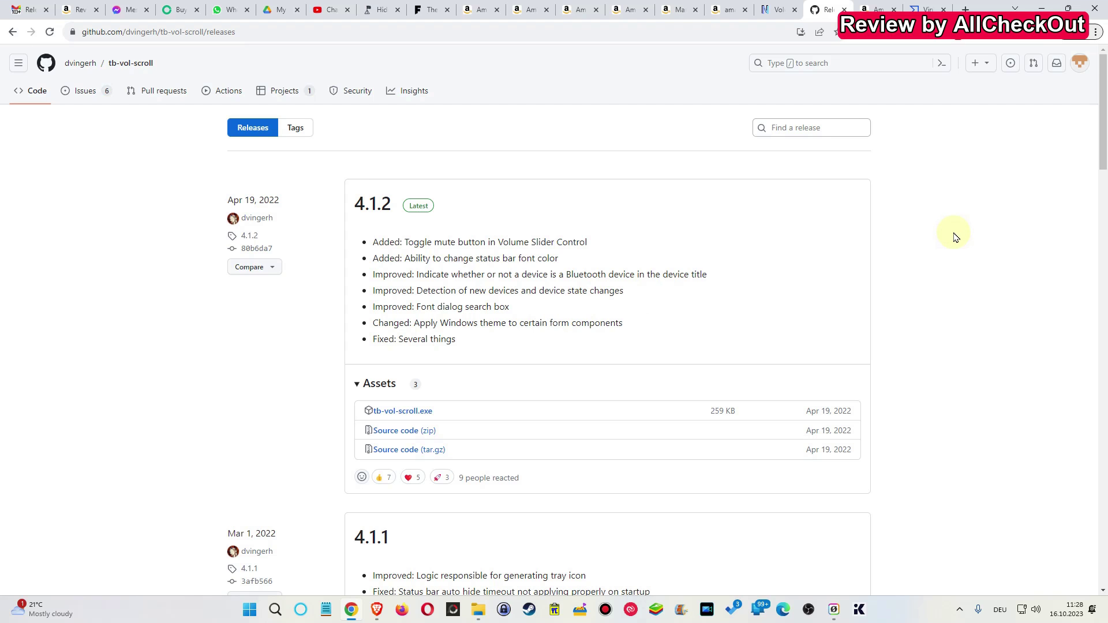
{"action": "key", "text": "ctrl+Tab"}
{"action": "key", "text": "ctrl+Tab"}
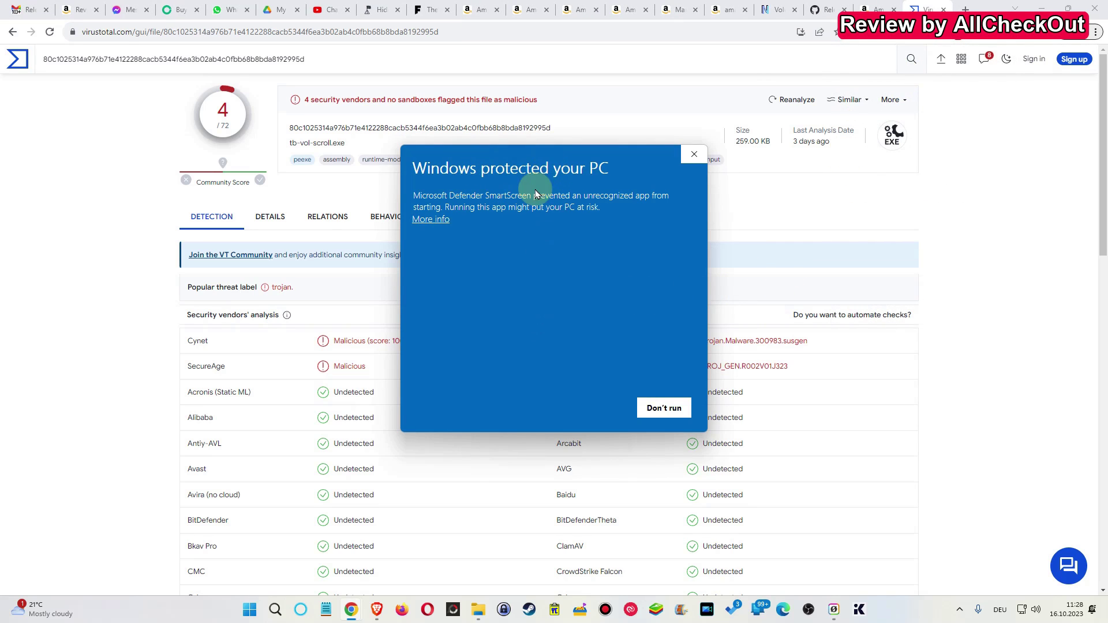
Step: Override the SmartScreen warning via More info and Run anyway so tb-vol-scroll (2).exe runs
{"action": "left_click", "coordinate": [423, 223]}
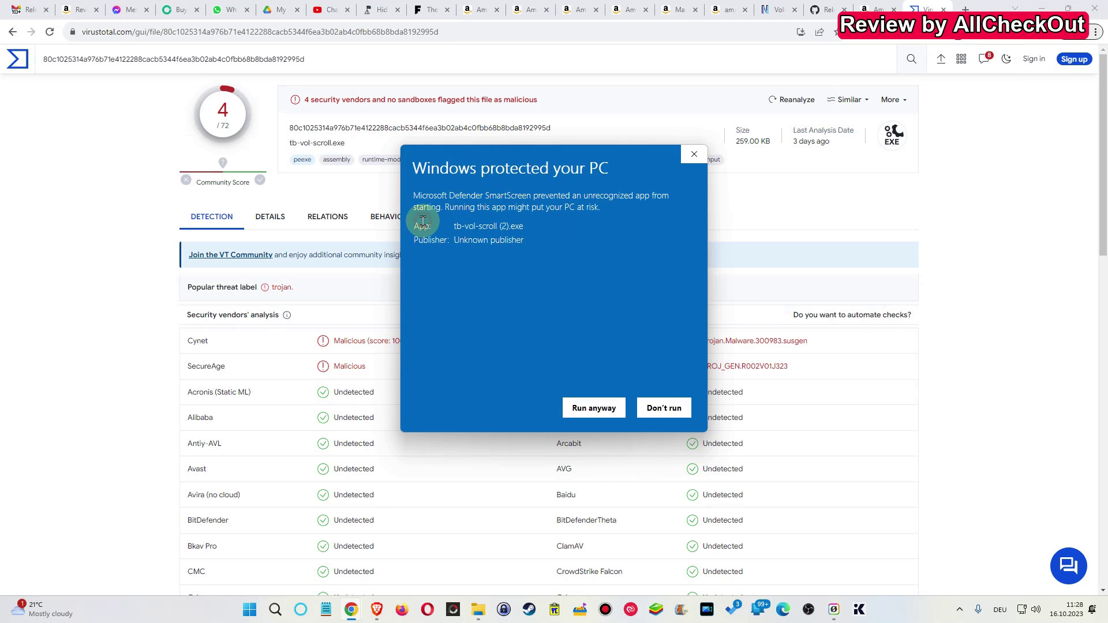
{"action": "left_click", "coordinate": [599, 411]}
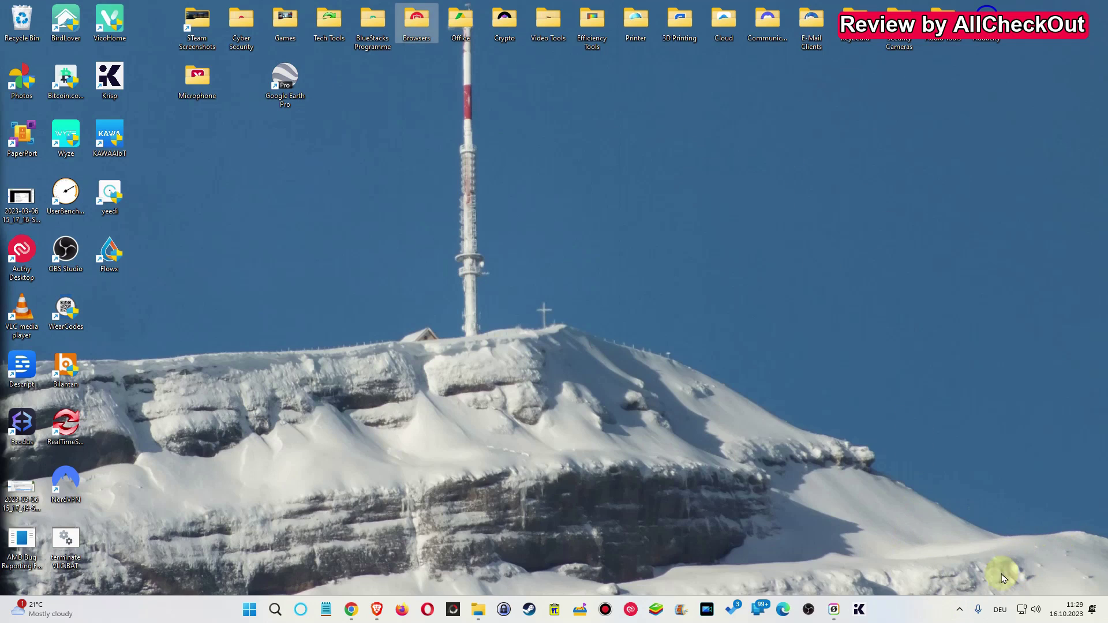
{"action": "left_click", "coordinate": [960, 612]}
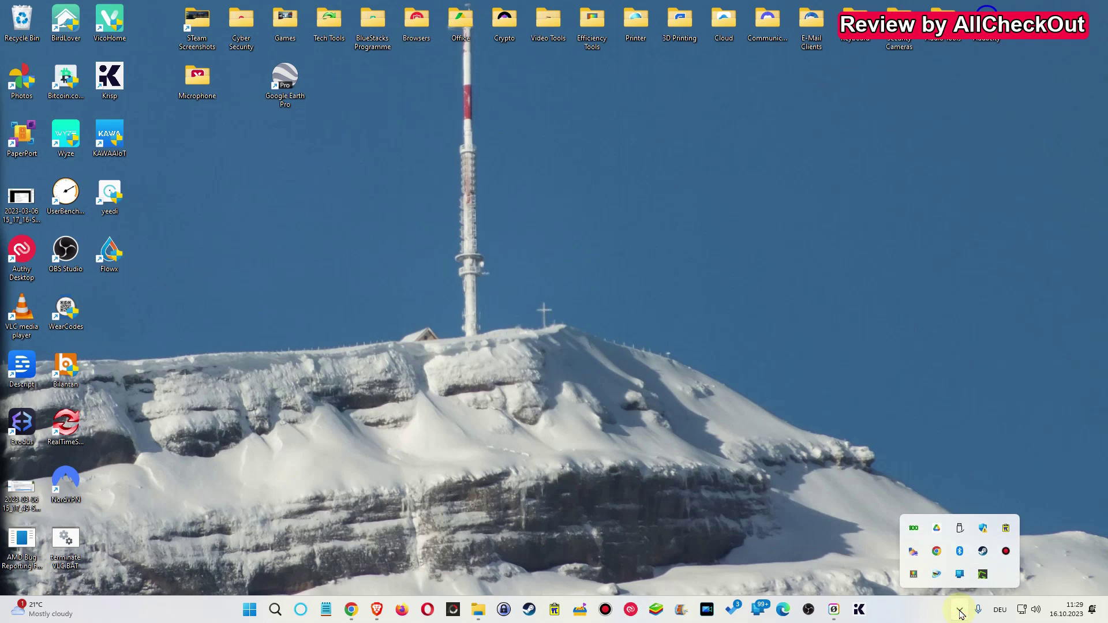
{"action": "right_click", "coordinate": [914, 531]}
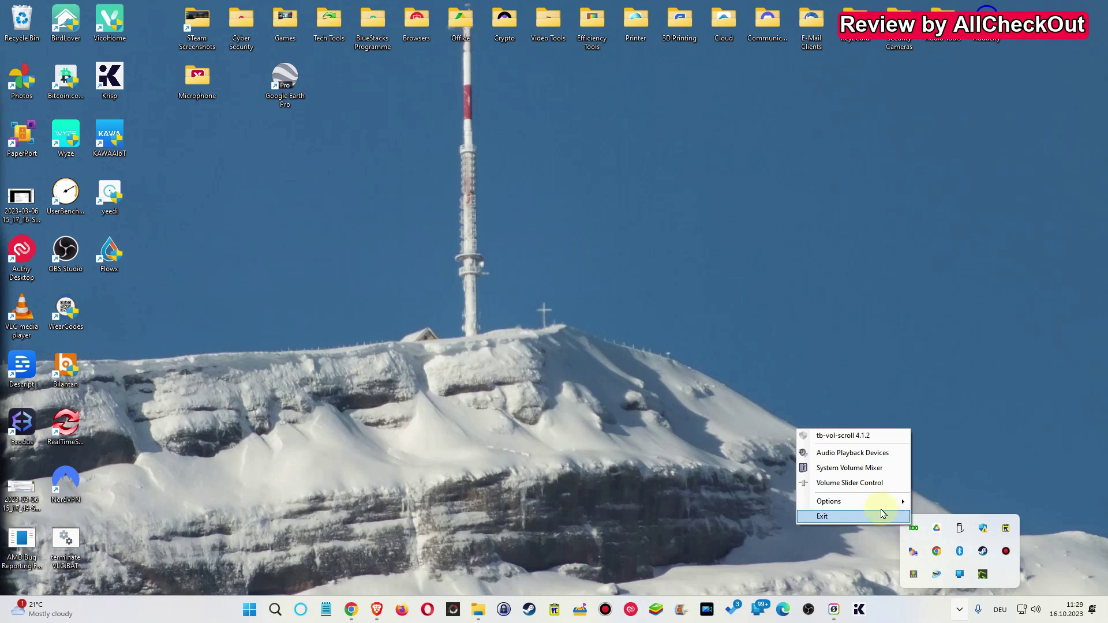
{"action": "mouse_move", "coordinate": [877, 503]}
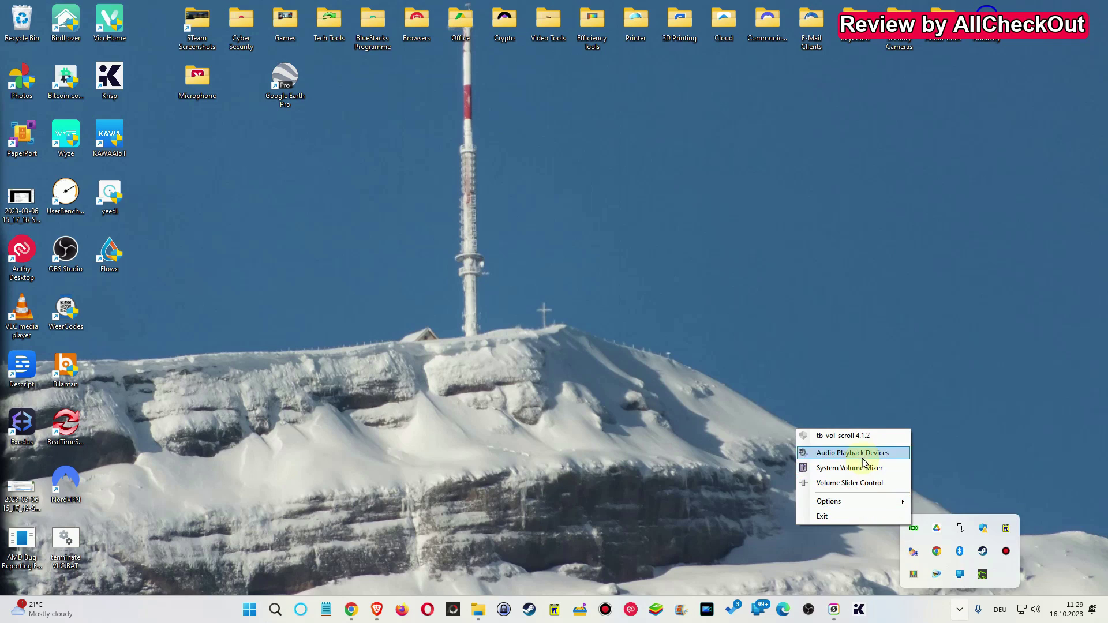
{"action": "left_click", "coordinate": [940, 425]}
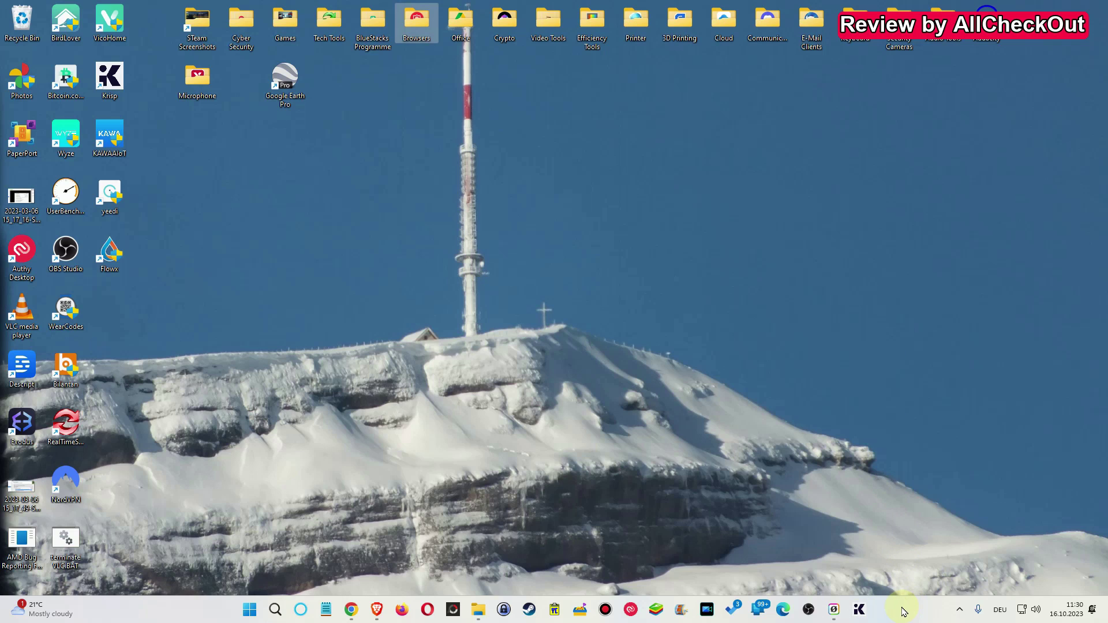
Step: Scroll over the taskbar to check the 100% volume read-out, then bring up Sound settings
{"action": "scroll", "coordinate": [904, 611], "scroll_direction": "up", "scroll_amount": 5}
{"action": "scroll", "coordinate": [909, 611], "scroll_direction": "up", "scroll_amount": 2}
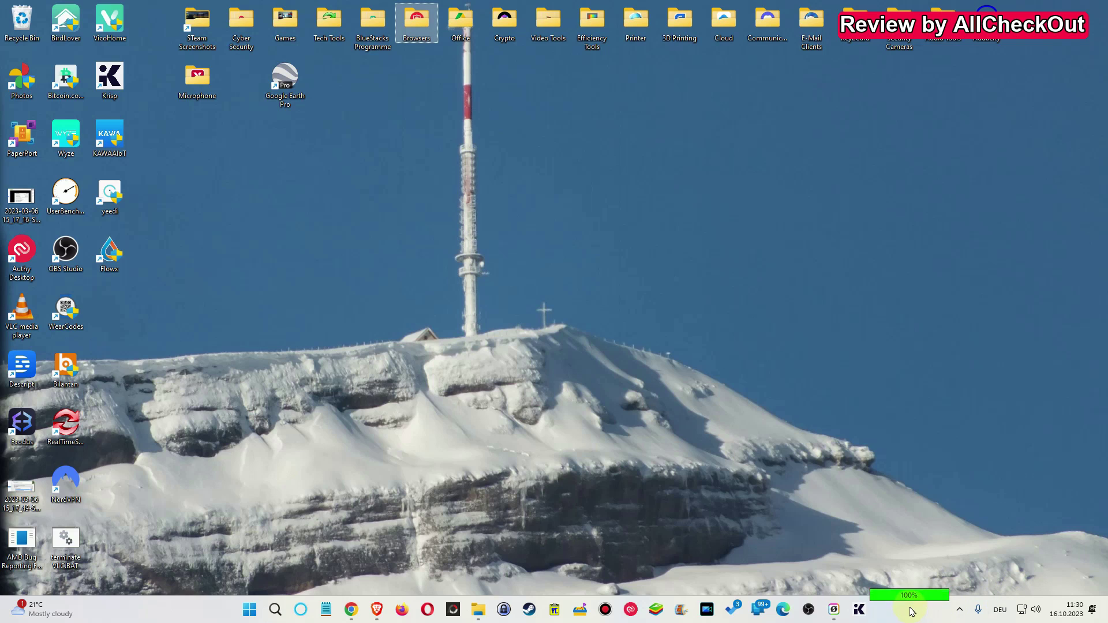
{"action": "left_click", "coordinate": [911, 612]}
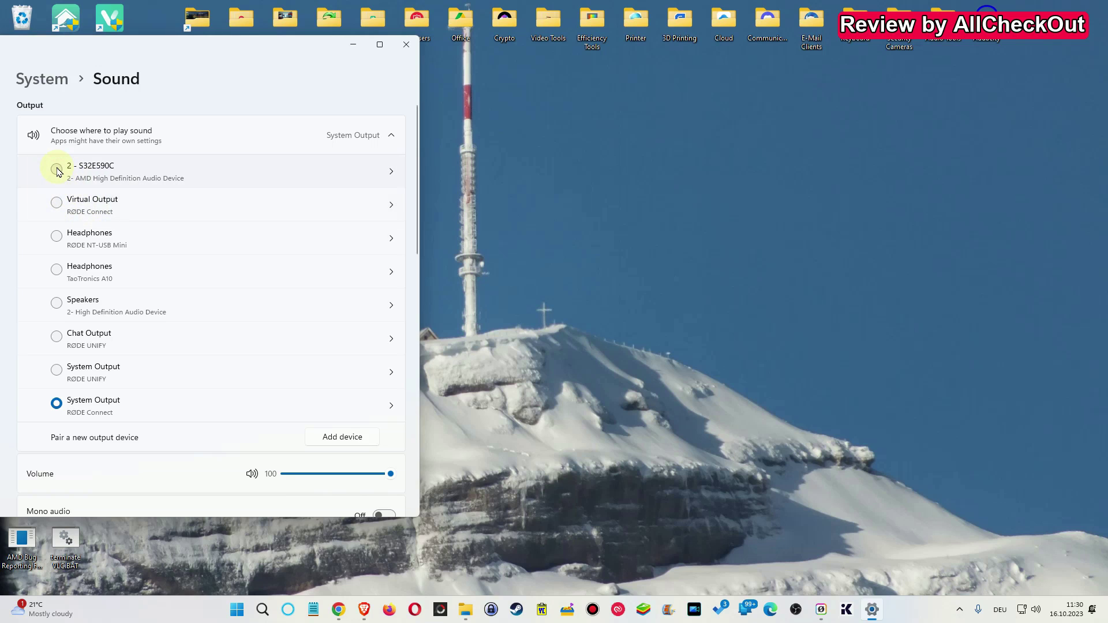
Step: Switch output to 2 - S32E590C, then to TaoTronics A10 Headphones, and close Settings
{"action": "left_click", "coordinate": [56, 170]}
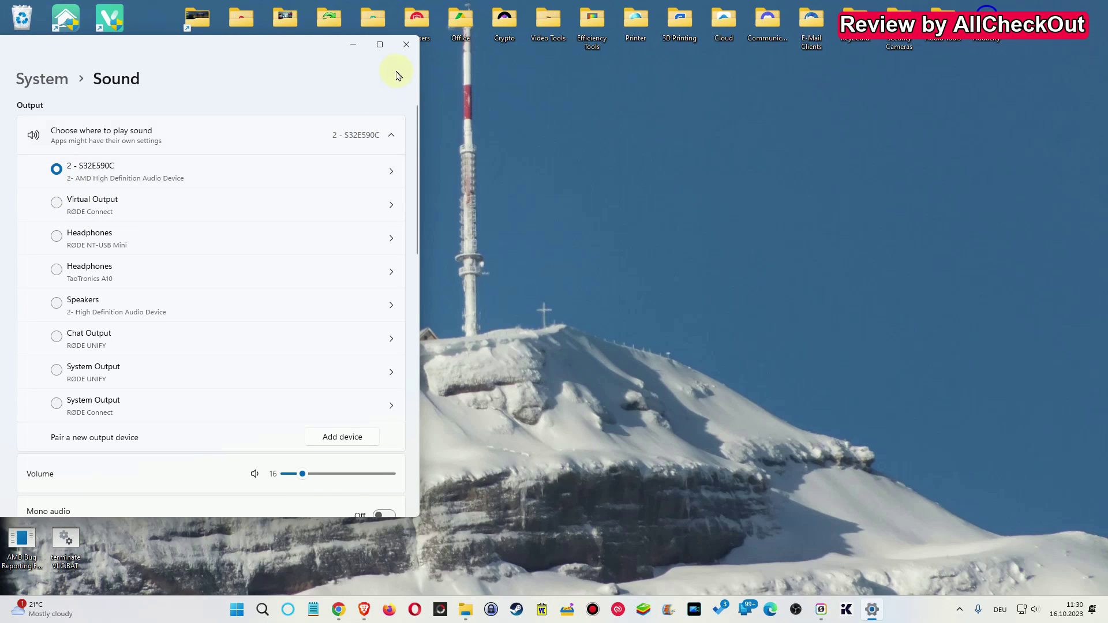
{"action": "left_click", "coordinate": [57, 270]}
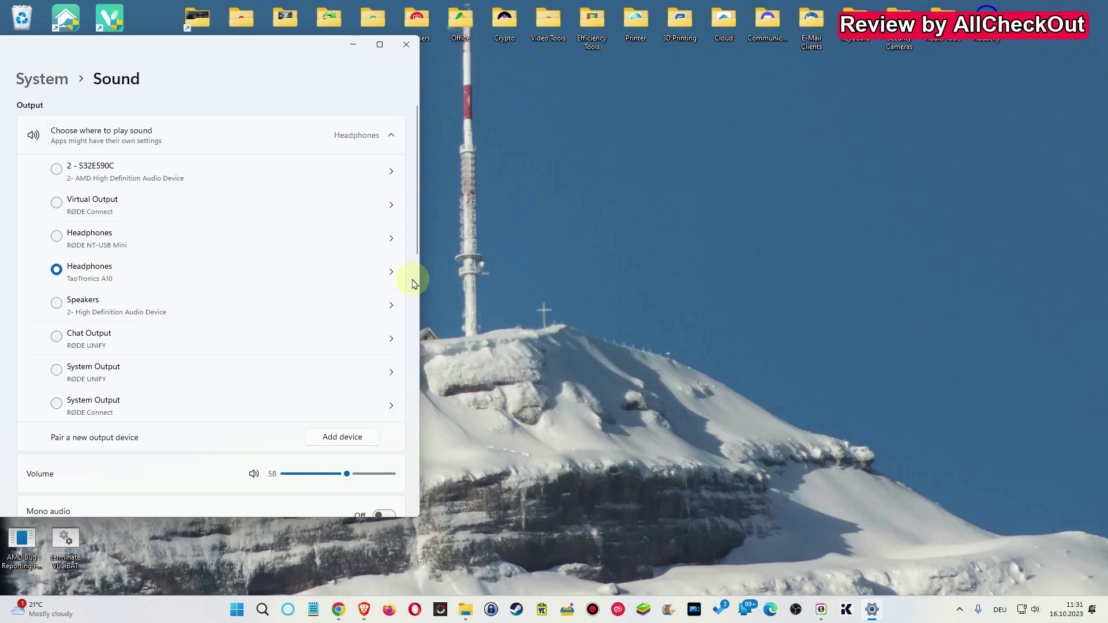
{"action": "key", "text": "alt+F4"}
{"action": "scroll", "coordinate": [918, 615], "scroll_direction": "down", "scroll_amount": 5}
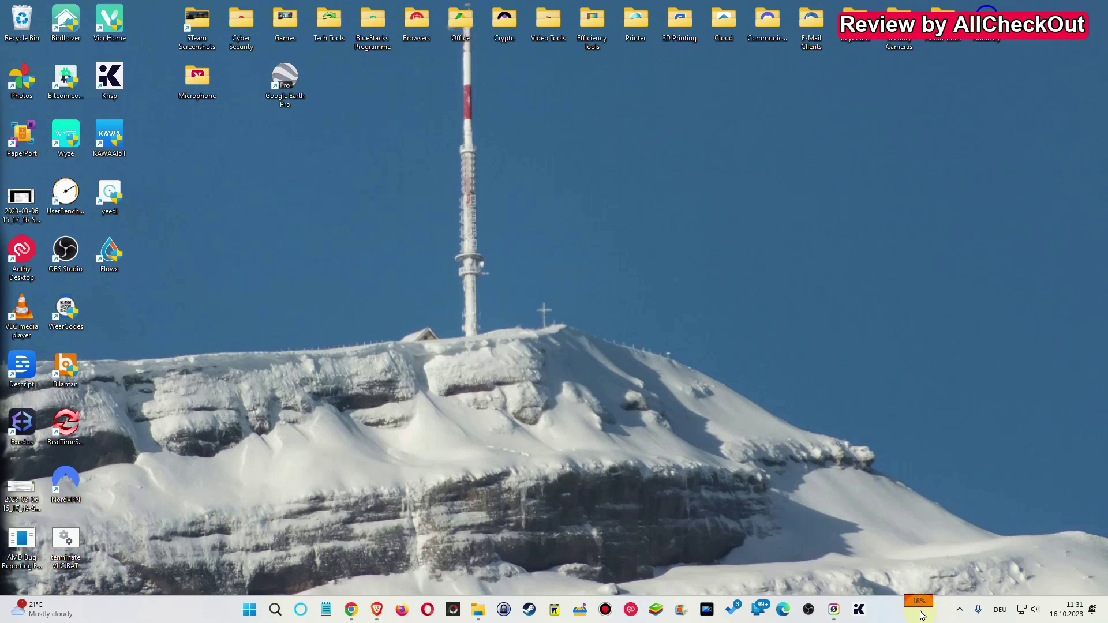
Step: Scroll over the taskbar to raise the volume to 100%, then lower it to 50%
{"action": "scroll", "coordinate": [919, 611], "scroll_direction": "up", "scroll_amount": 3}
{"action": "scroll", "coordinate": [925, 618], "scroll_direction": "up", "scroll_amount": 12}
{"action": "scroll", "coordinate": [919, 620], "scroll_direction": "up", "scroll_amount": 6}
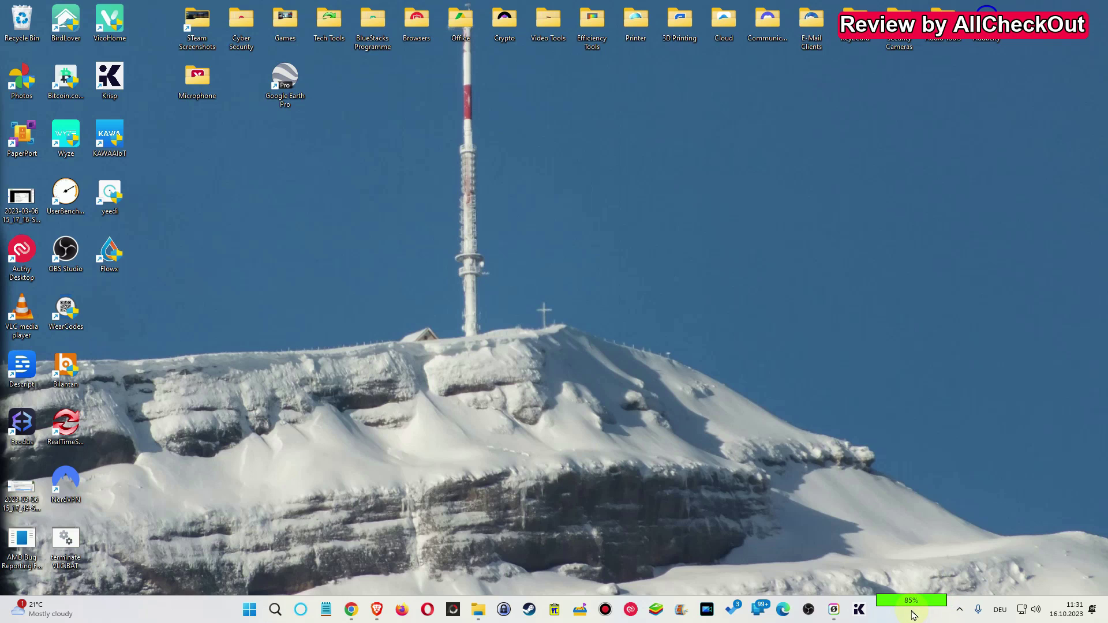
{"action": "scroll", "coordinate": [912, 616], "scroll_direction": "up", "scroll_amount": 1}
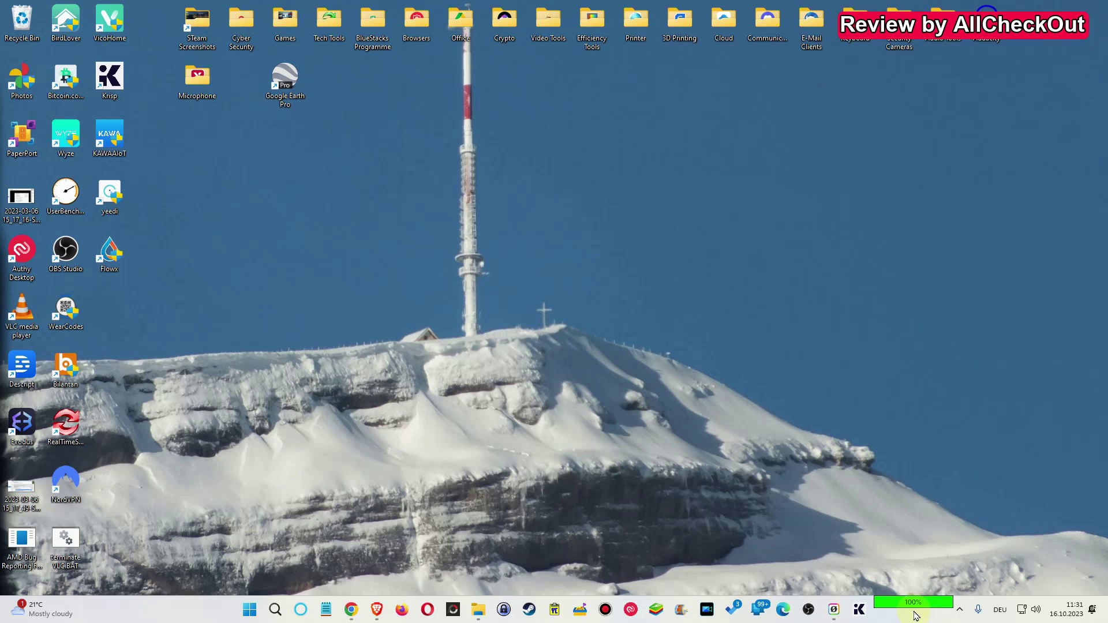
{"action": "scroll", "coordinate": [915, 618], "scroll_direction": "down", "scroll_amount": 5}
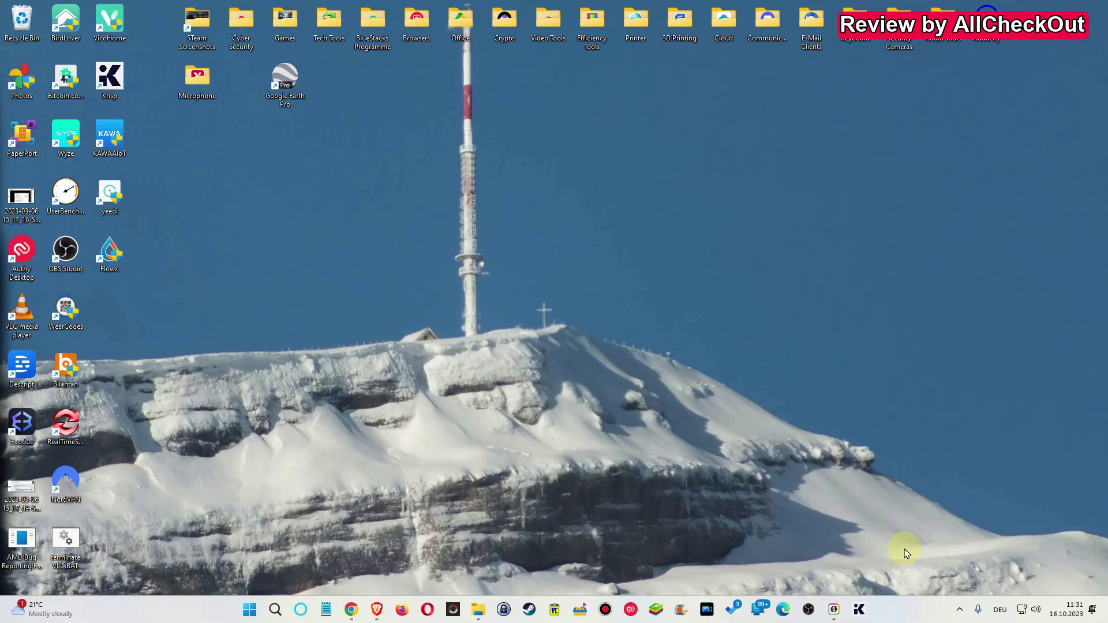
{"action": "scroll", "coordinate": [910, 617], "scroll_direction": "down", "scroll_amount": 17}
{"action": "scroll", "coordinate": [909, 618], "scroll_direction": "up", "scroll_amount": 5}
{"action": "left_click", "coordinate": [959, 610]}
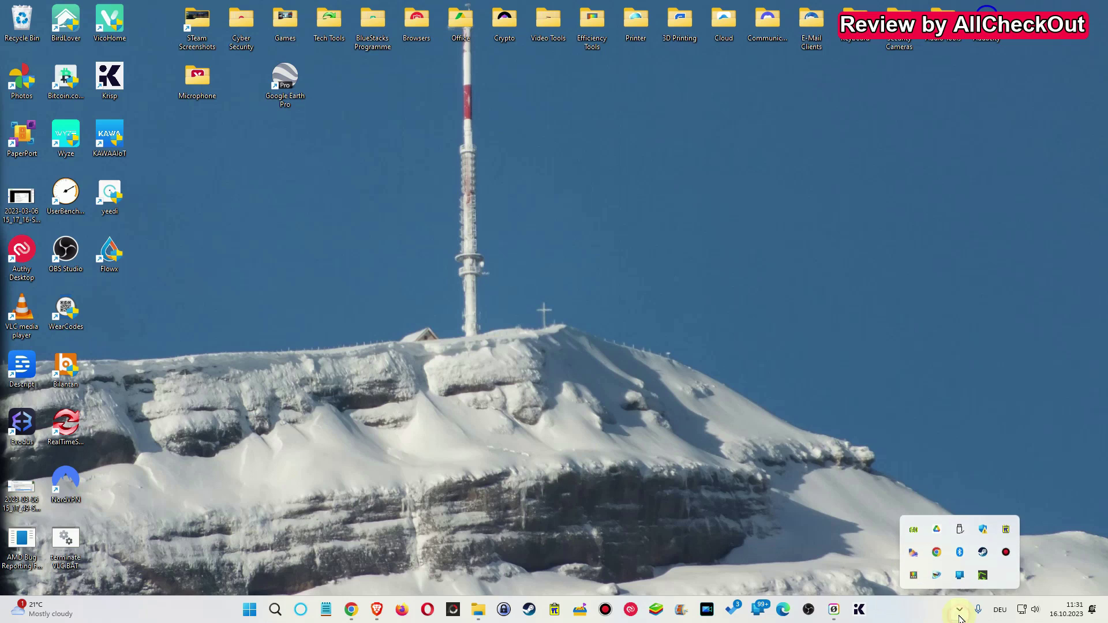
{"action": "right_click", "coordinate": [913, 531]}
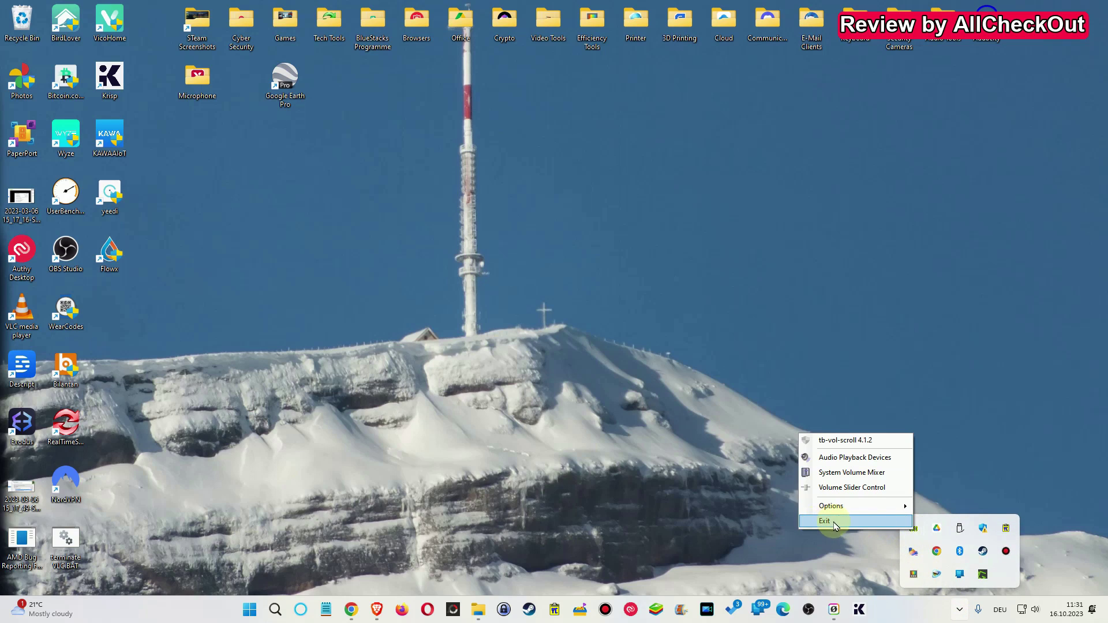
{"action": "left_click", "coordinate": [840, 458]}
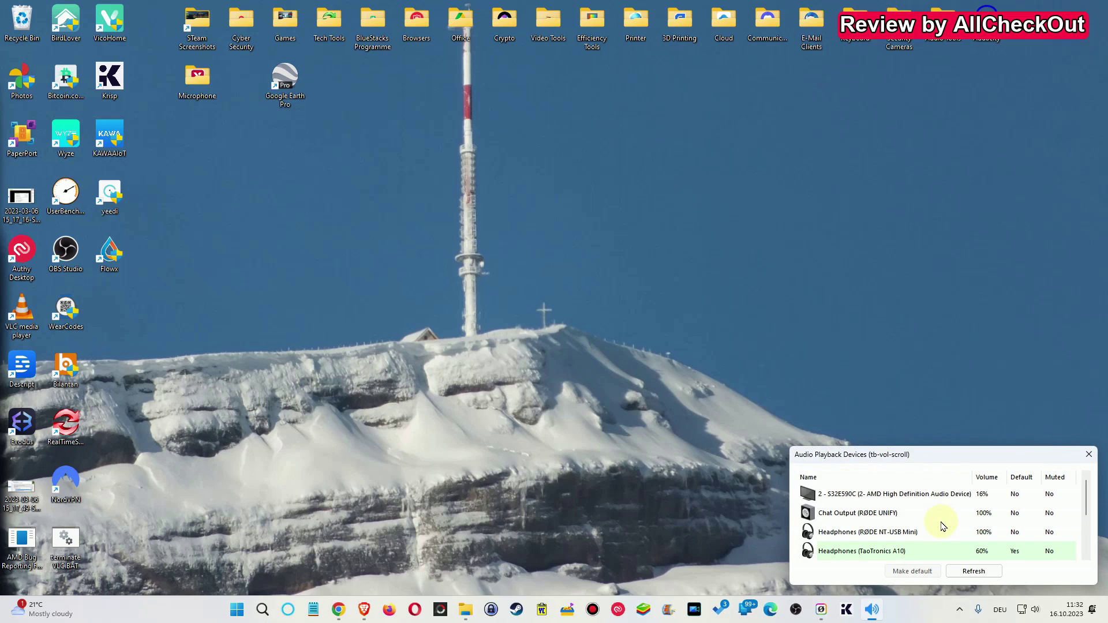
{"action": "scroll", "coordinate": [942, 525], "scroll_direction": "up", "scroll_amount": 3}
{"action": "scroll", "coordinate": [875, 528], "scroll_direction": "down", "scroll_amount": 5}
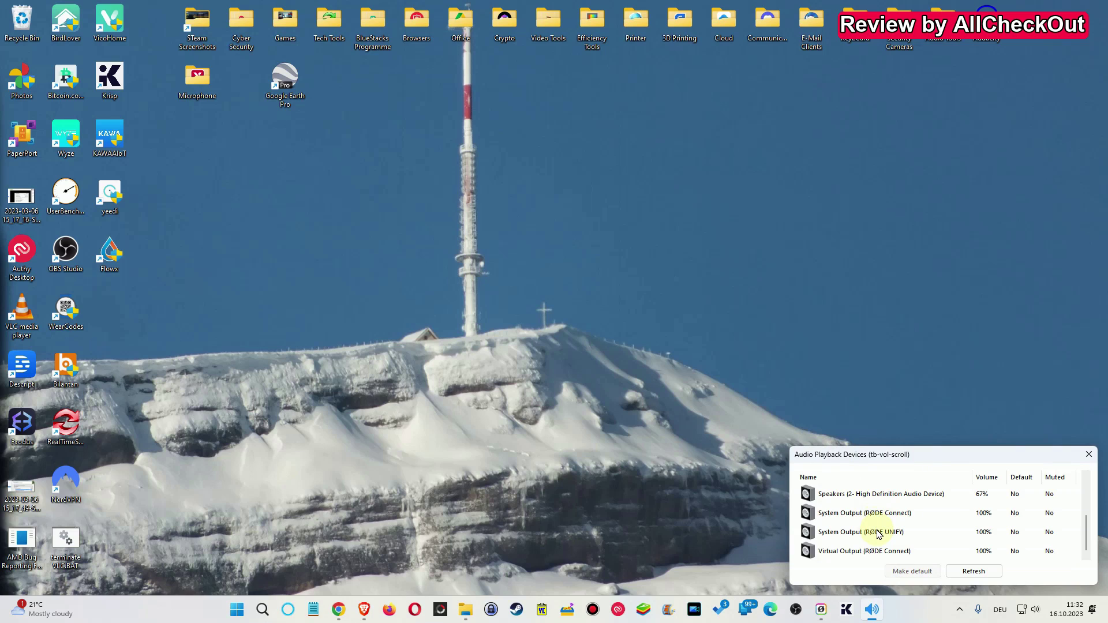
{"action": "scroll", "coordinate": [878, 532], "scroll_direction": "up", "scroll_amount": 5}
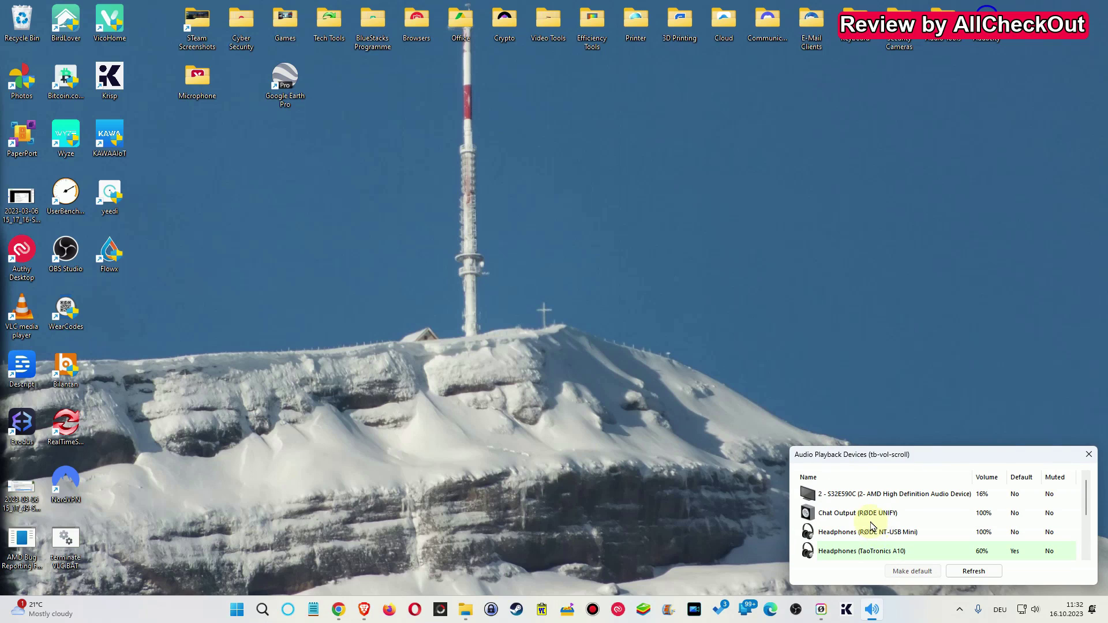
{"action": "scroll", "coordinate": [872, 529], "scroll_direction": "down", "scroll_amount": 5}
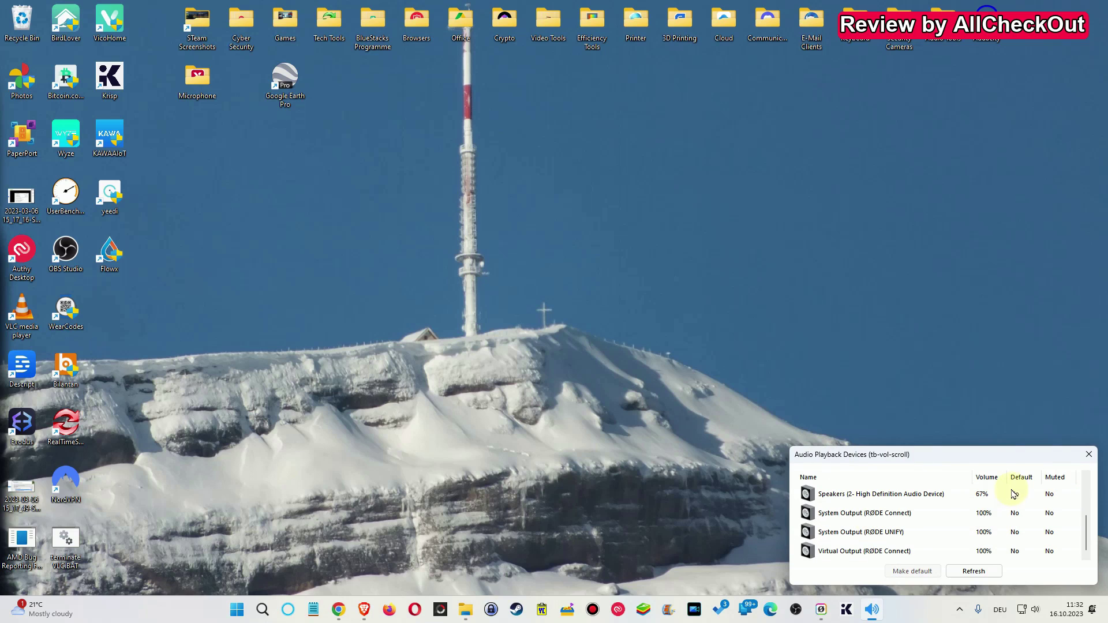
{"action": "left_click", "coordinate": [1089, 459]}
Step: Enable the mute/unmute, device-switching and precise volume scroll hotkeys in Configuration and apply
{"action": "right_click", "coordinate": [883, 465]}
{"action": "mouse_move", "coordinate": [855, 512]}
{"action": "left_click", "coordinate": [959, 505]}
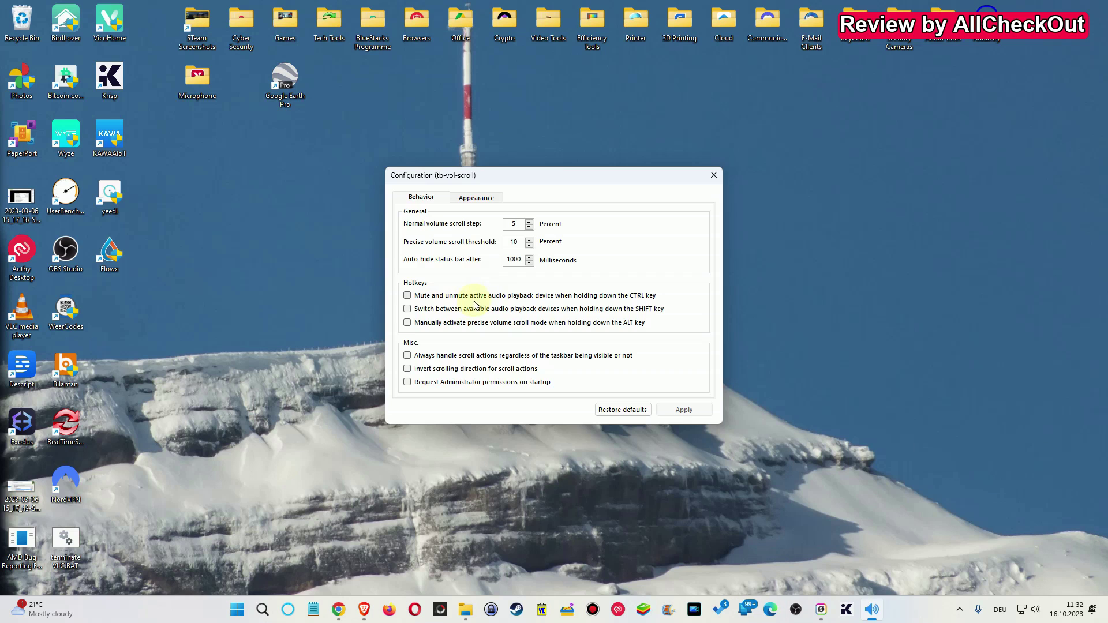
{"action": "left_click", "coordinate": [408, 296]}
{"action": "left_click", "coordinate": [407, 309]}
{"action": "left_click", "coordinate": [407, 323]}
{"action": "left_click", "coordinate": [684, 410]}
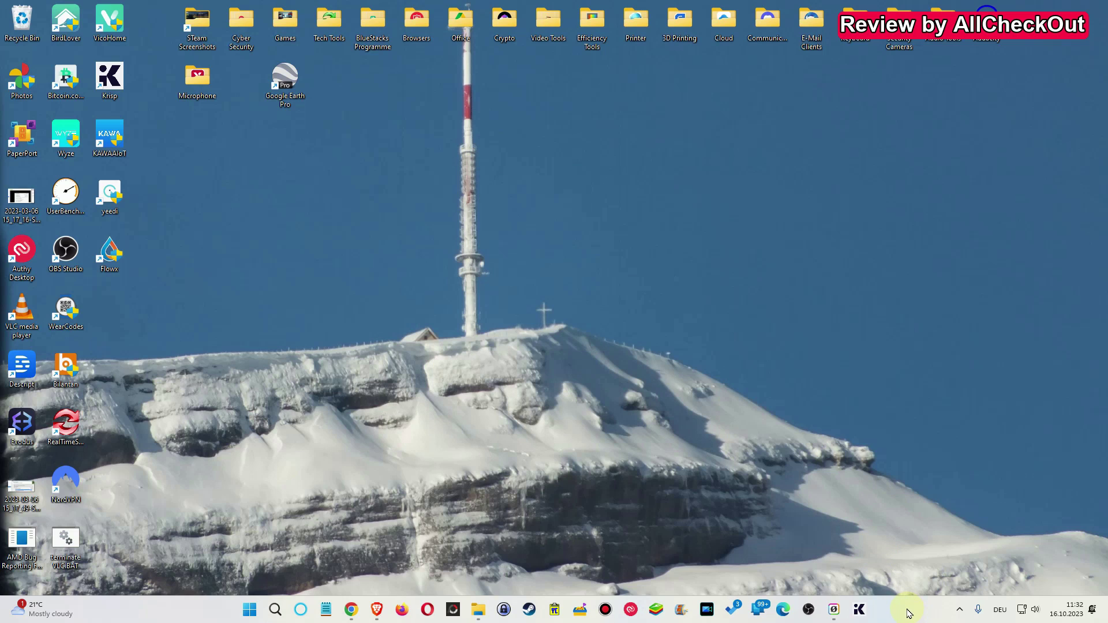
Step: Use the SHIFT-scroll and CTRL-scroll hotkeys to cycle output to 2 - S32E590C, unmuted
{"action": "scroll", "coordinate": [911, 618], "scroll_direction": "down", "scroll_amount": 3}
{"action": "scroll", "coordinate": [908, 617], "scroll_direction": "down", "scroll_amount": 3}
{"action": "scroll", "coordinate": [911, 616], "scroll_direction": "down", "scroll_amount": 2}
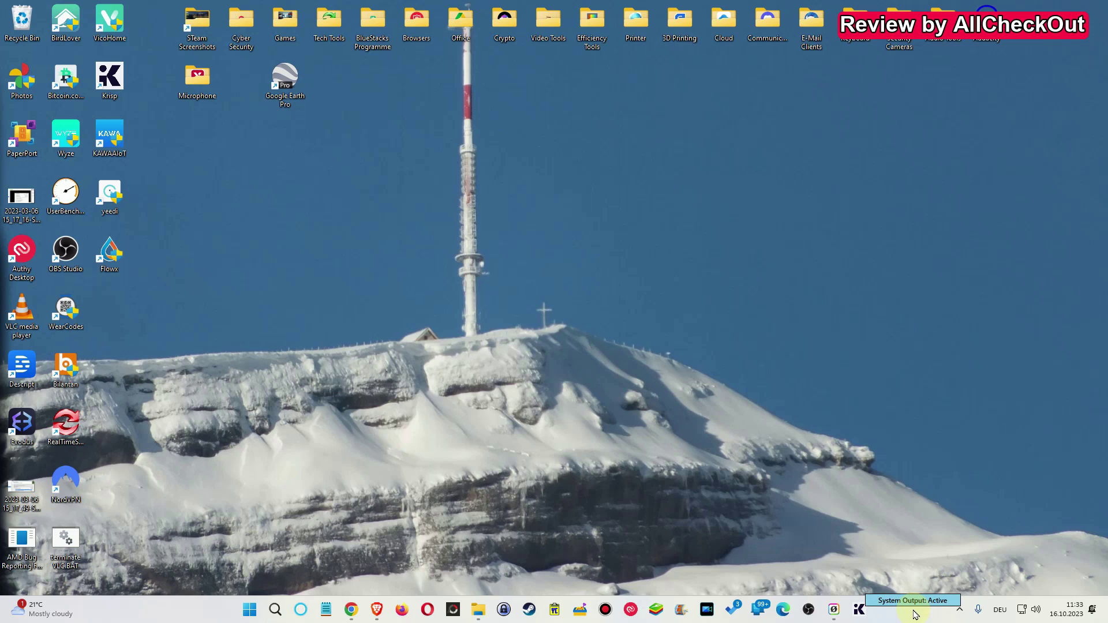
{"action": "scroll", "coordinate": [916, 615], "scroll_direction": "down", "scroll_amount": 2}
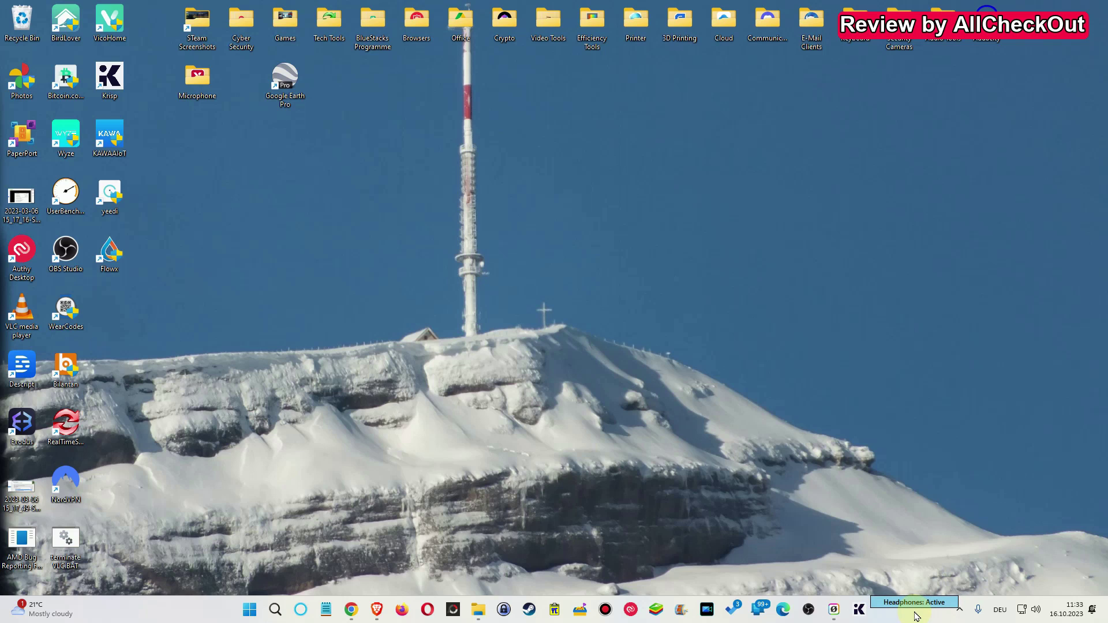
{"action": "scroll", "coordinate": [915, 615], "scroll_direction": "down", "scroll_amount": 1}
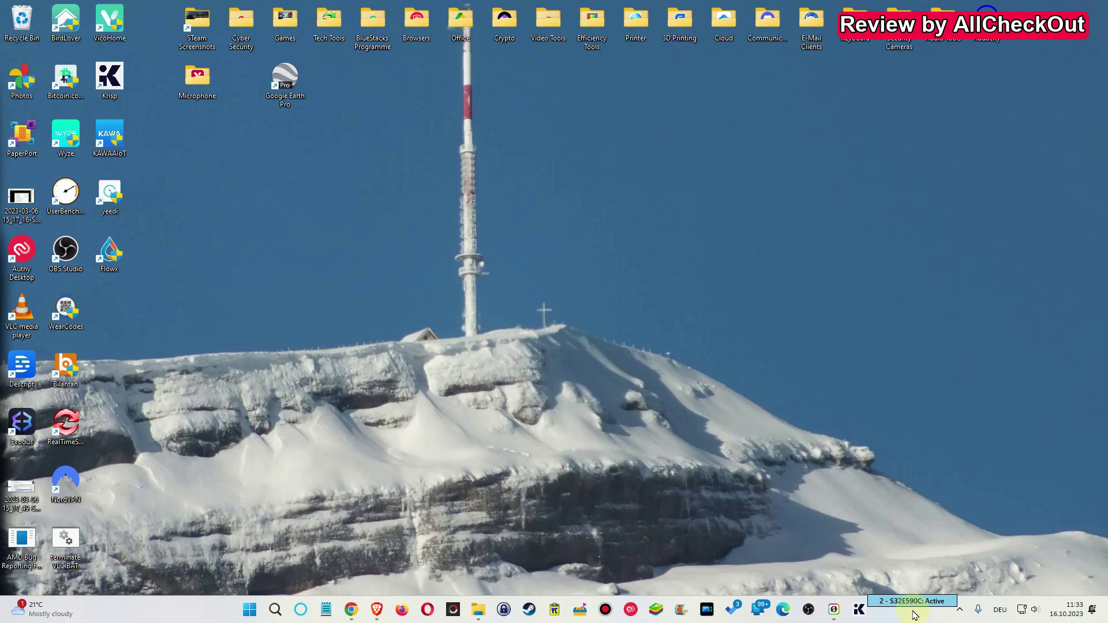
{"action": "scroll", "coordinate": [916, 615], "scroll_direction": "down", "scroll_amount": 1}
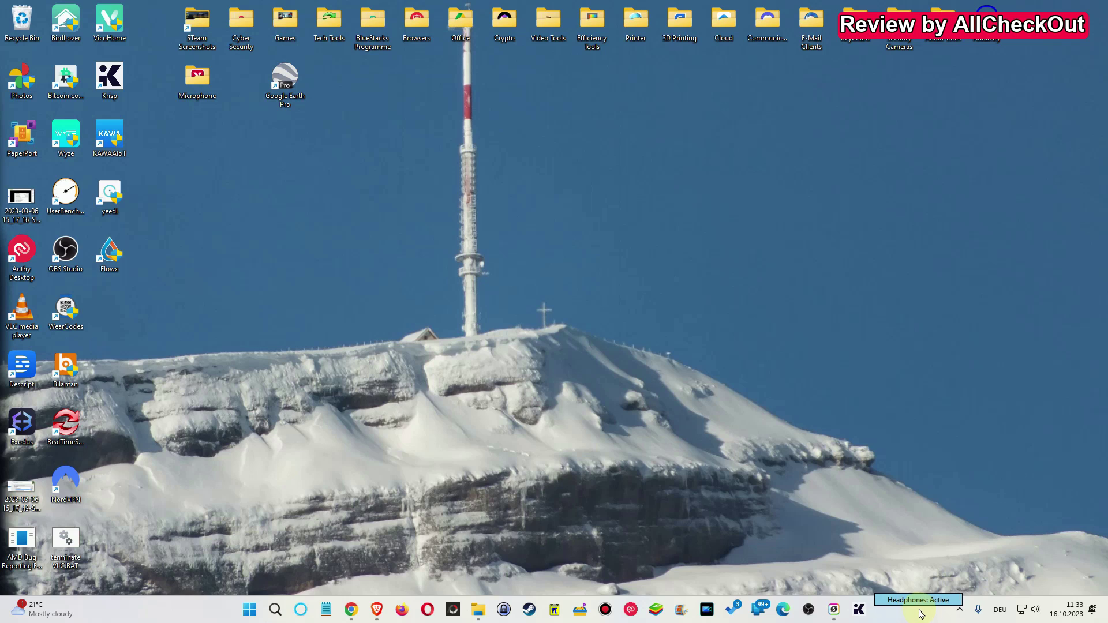
{"action": "scroll", "coordinate": [921, 614], "scroll_direction": "down", "scroll_amount": 1}
{"action": "scroll", "coordinate": [919, 613], "scroll_direction": "down", "scroll_amount": 1}
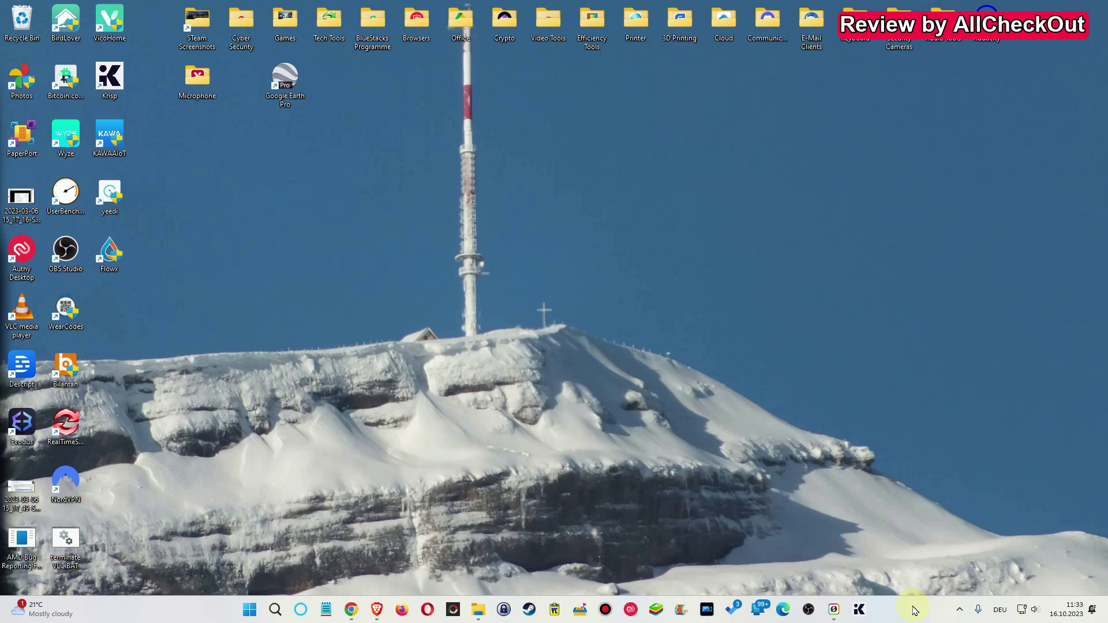
{"action": "scroll", "coordinate": [914, 611], "scroll_direction": "down", "scroll_amount": 3}
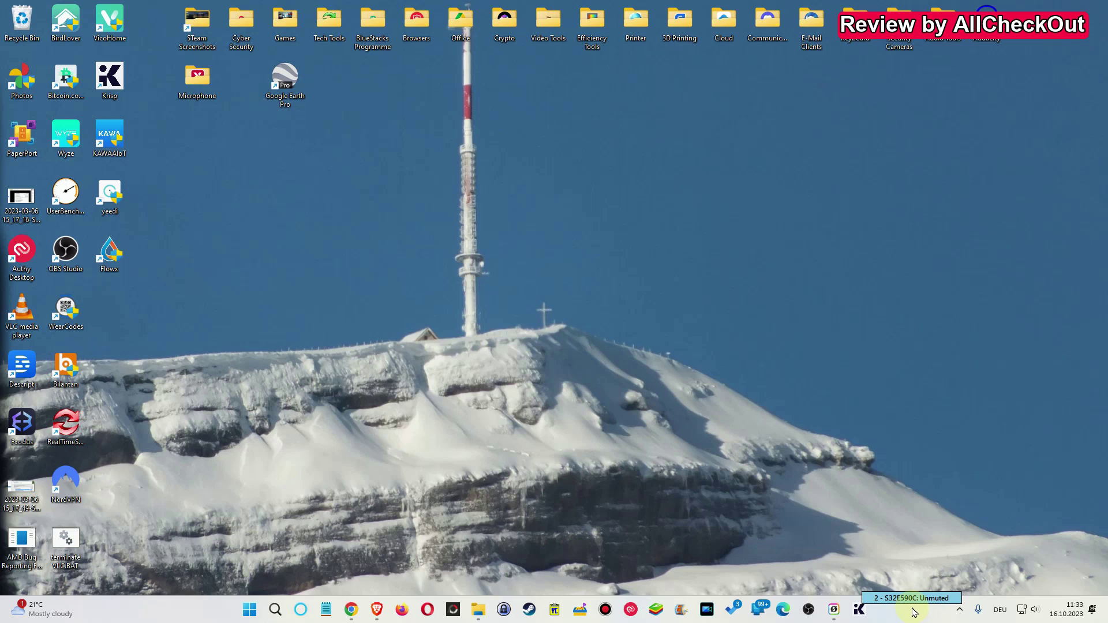
{"action": "scroll", "coordinate": [915, 612], "scroll_direction": "down", "scroll_amount": 3}
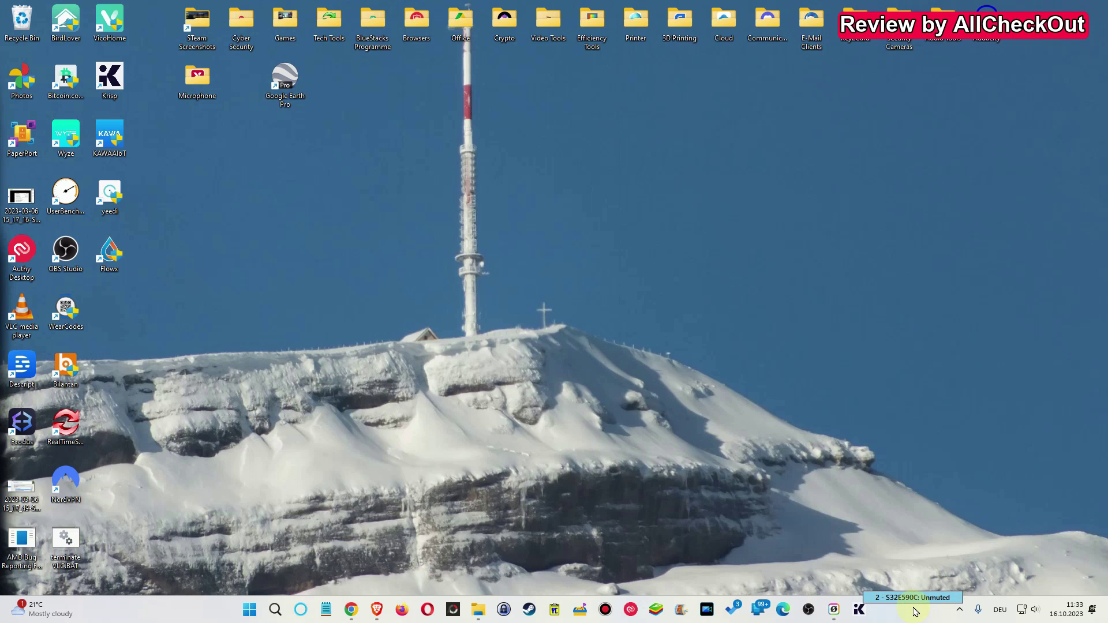
Step: Open the headphones Volume Slider Control from the tray, try the slider, then close it
{"action": "left_click", "coordinate": [960, 610]}
{"action": "left_click", "coordinate": [914, 528]}
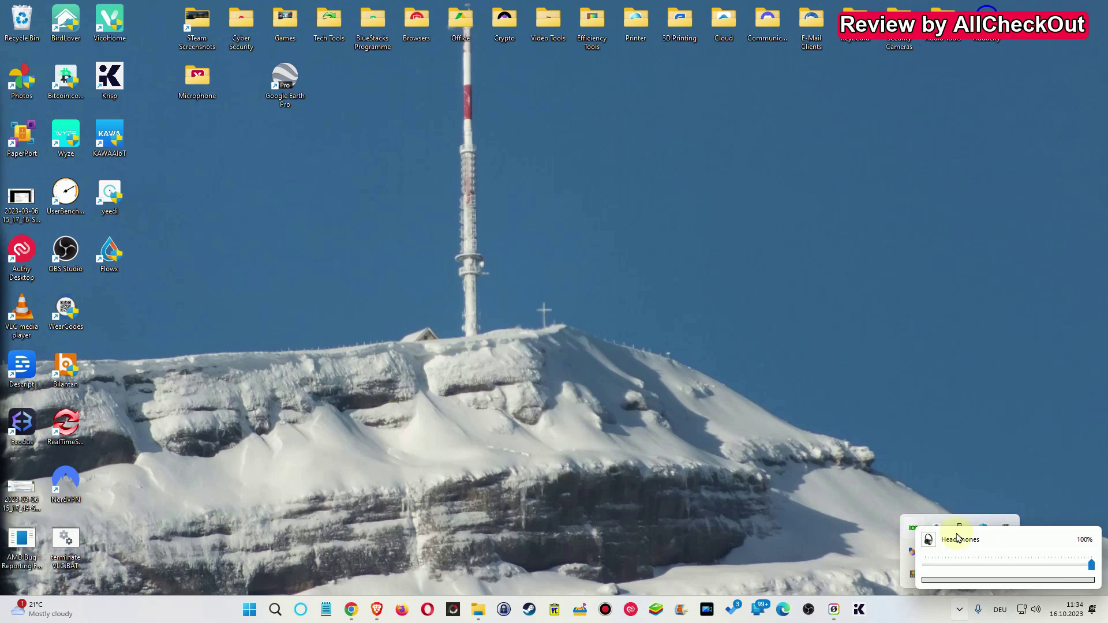
{"action": "mouse_move", "coordinate": [1091, 569]}
{"action": "left_mouse_down"}
{"action": "mouse_move", "coordinate": [970, 570]}
{"action": "mouse_move", "coordinate": [1094, 567]}
{"action": "left_mouse_up"}
{"action": "left_click", "coordinate": [1061, 500]}
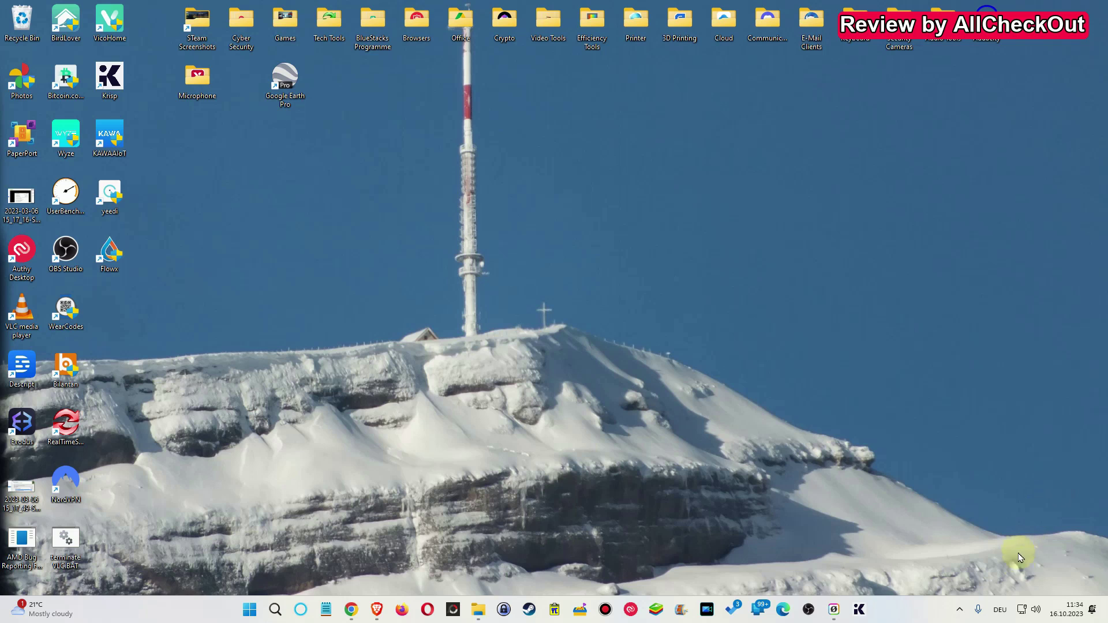
Step: Open and close Quick Settings, then scroll over the taskbar to bring volume to 80%
{"action": "left_click", "coordinate": [1037, 611]}
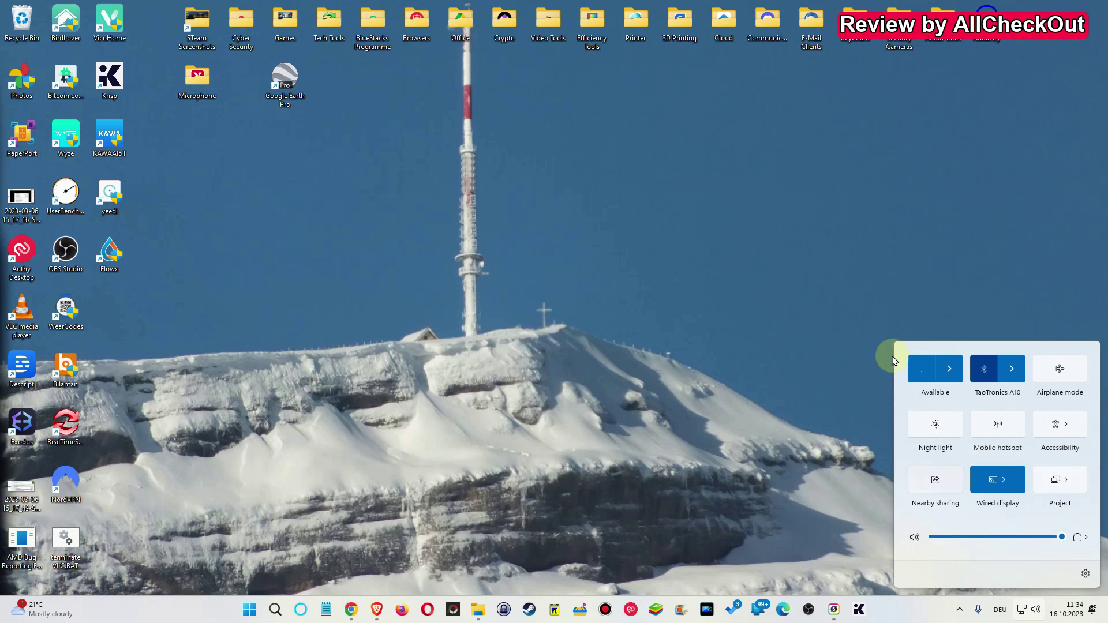
{"action": "left_click", "coordinate": [896, 296]}
{"action": "scroll", "coordinate": [907, 615], "scroll_direction": "down", "scroll_amount": 8}
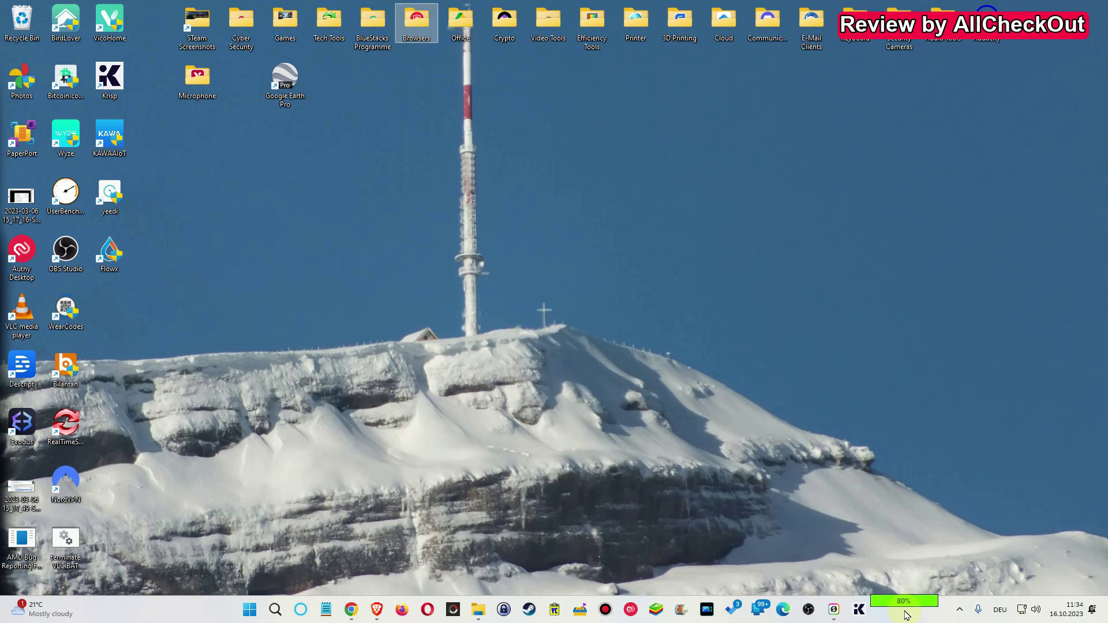
{"action": "left_click", "coordinate": [873, 460]}
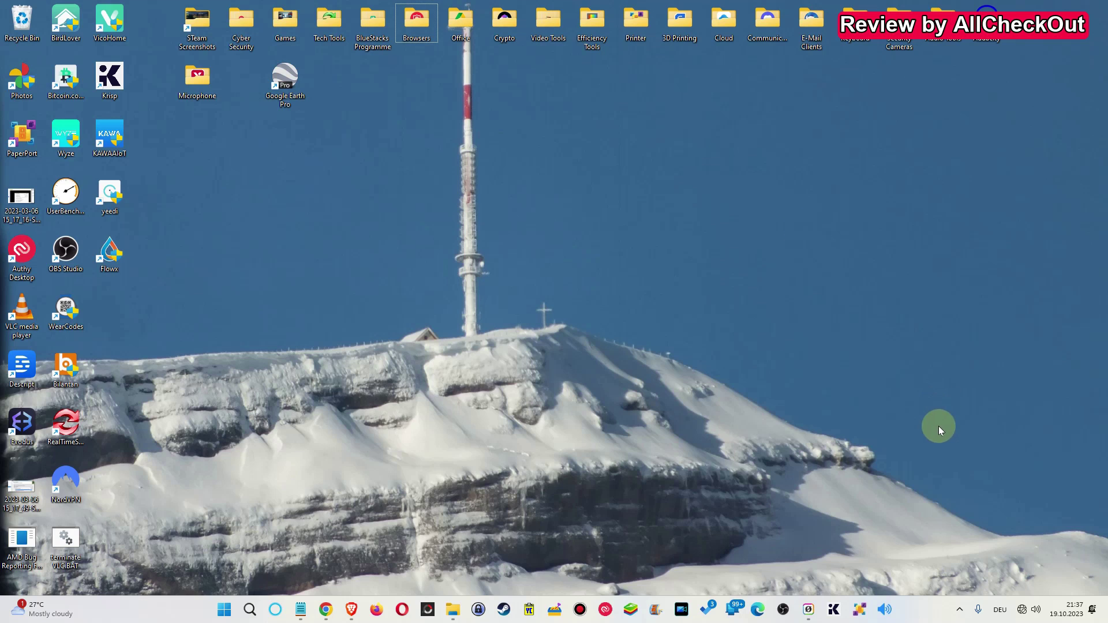
Step: Show the tb-vol-scroll tray menu from the hidden icons, then close it unused
{"action": "left_click", "coordinate": [960, 610]}
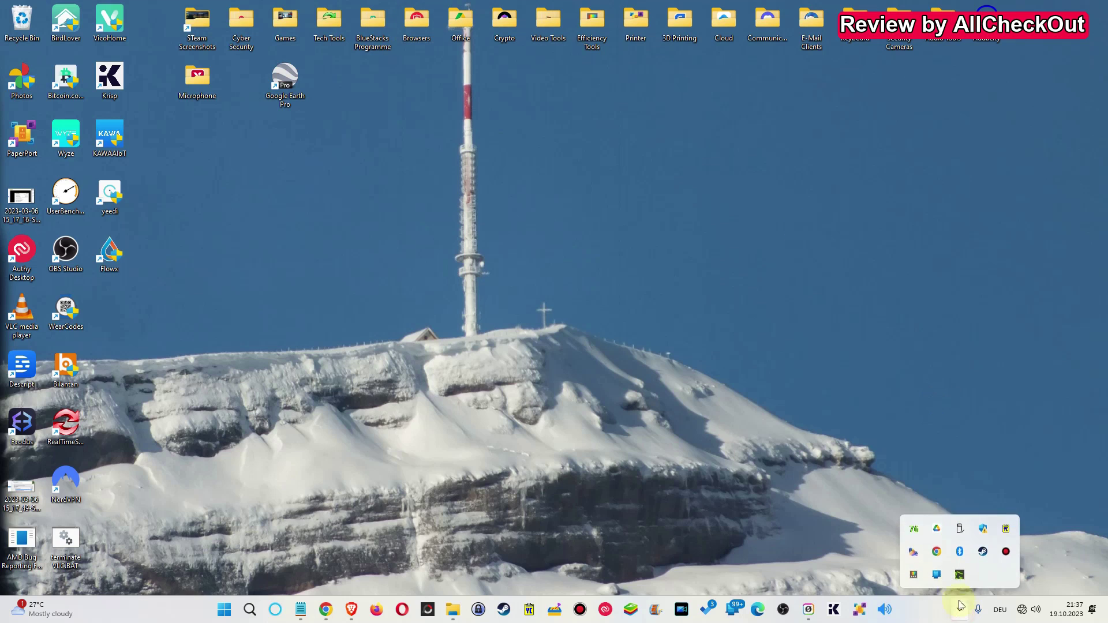
{"action": "right_click", "coordinate": [913, 528]}
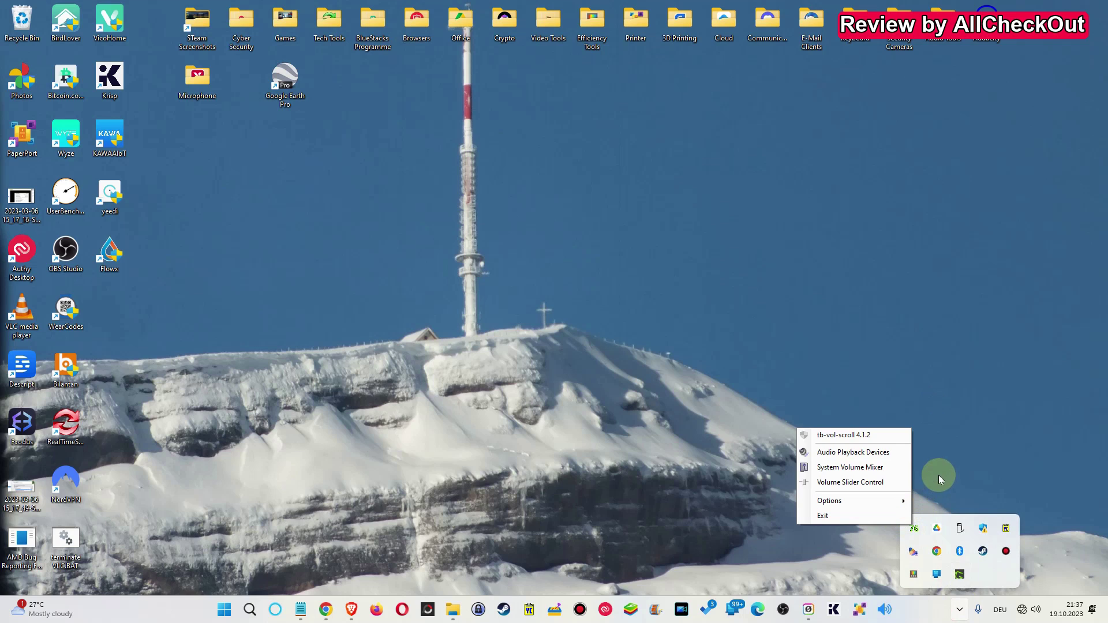
{"action": "left_click", "coordinate": [939, 476]}
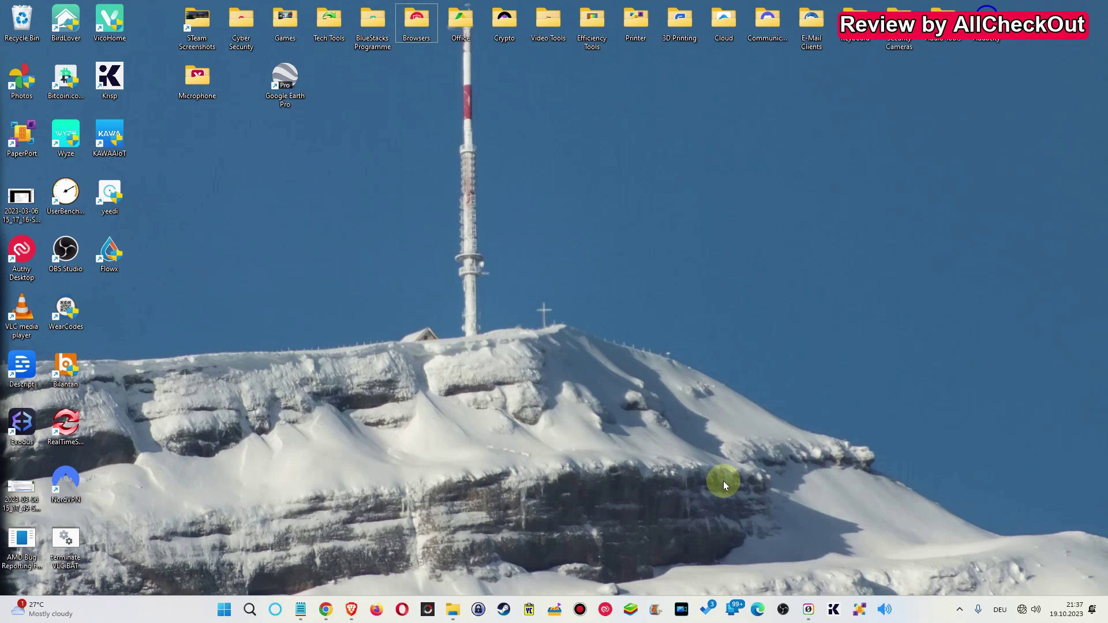
Step: Search Windows for 'tb' and open the file location of the tb-vol-scroll (2) result
{"action": "key", "text": "super"}
{"action": "type", "text": "tb"}
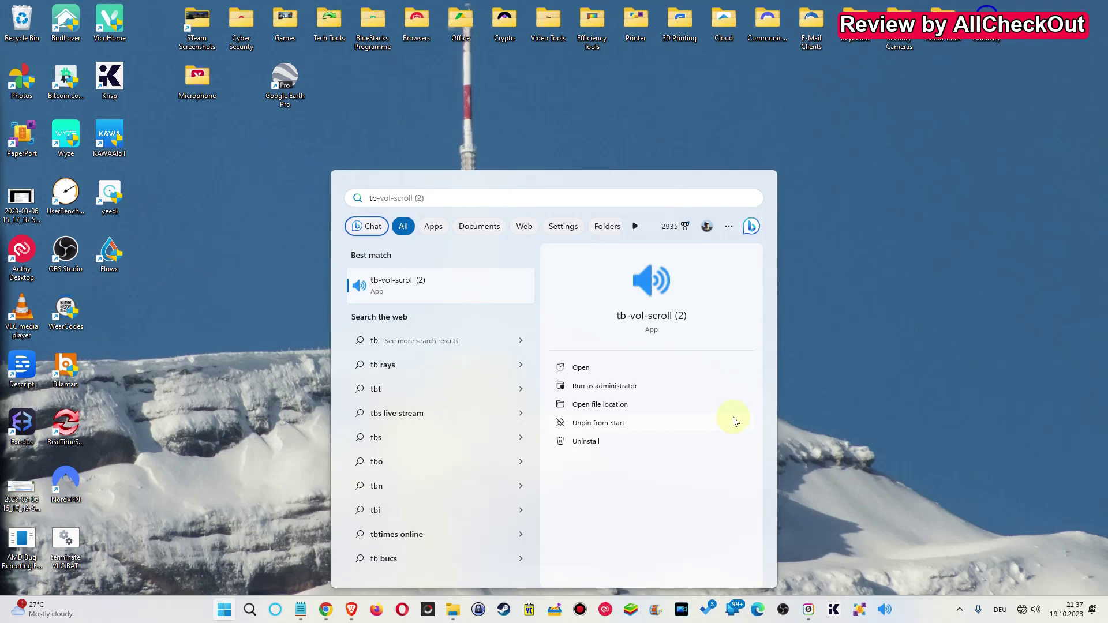
{"action": "right_click", "coordinate": [388, 290]}
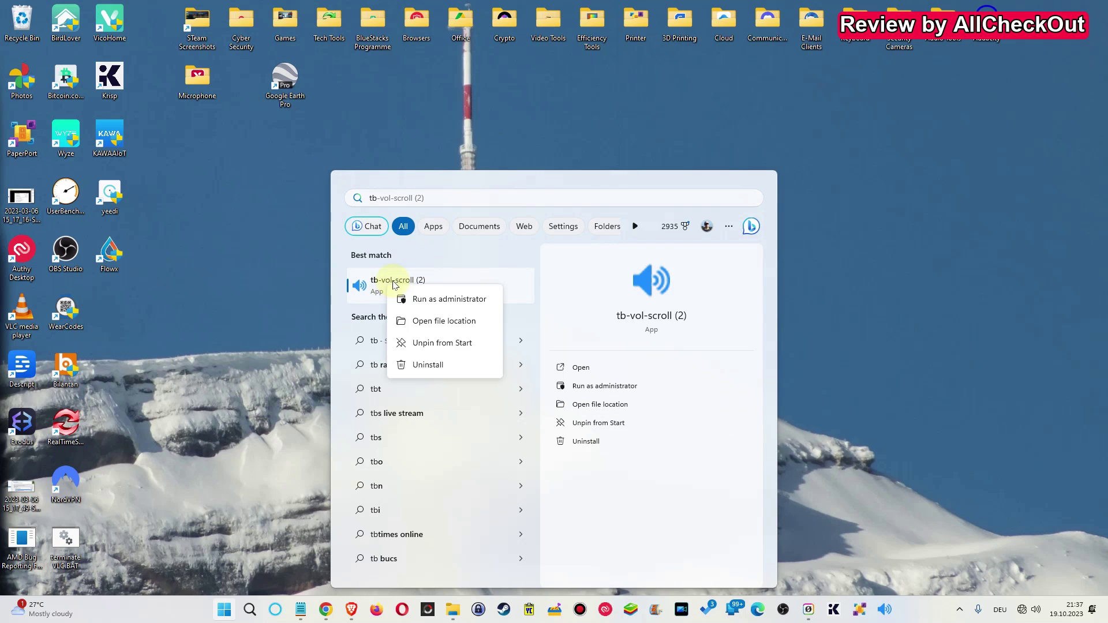
{"action": "left_click", "coordinate": [435, 325]}
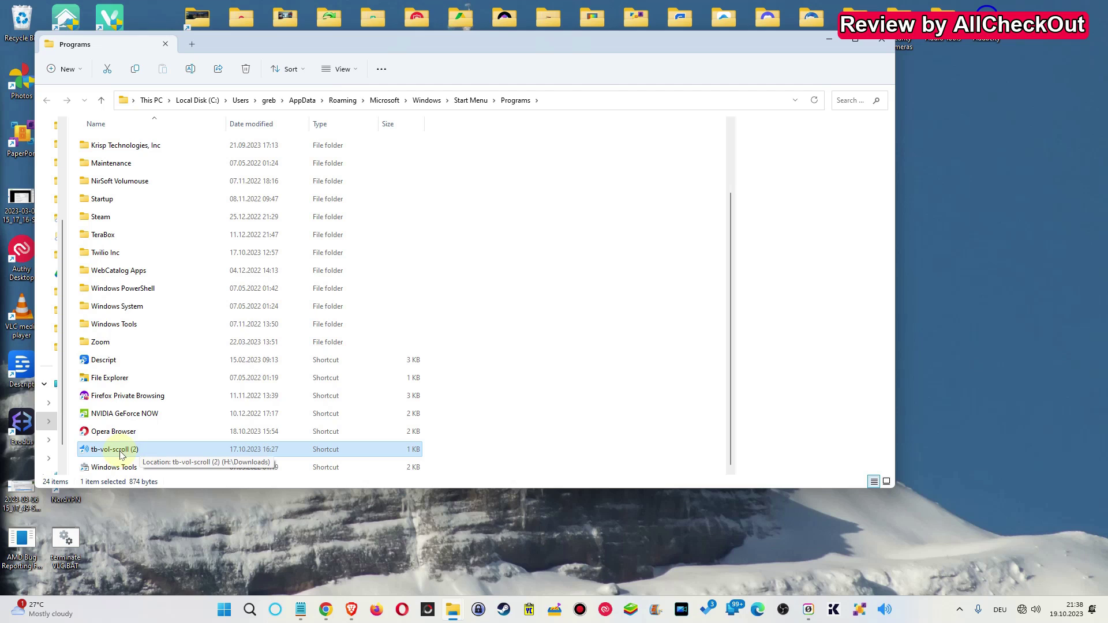
Step: Bring up the context menu of the tb-vol-scroll (2) shortcut in the Programs folder
{"action": "right_click", "coordinate": [120, 450]}
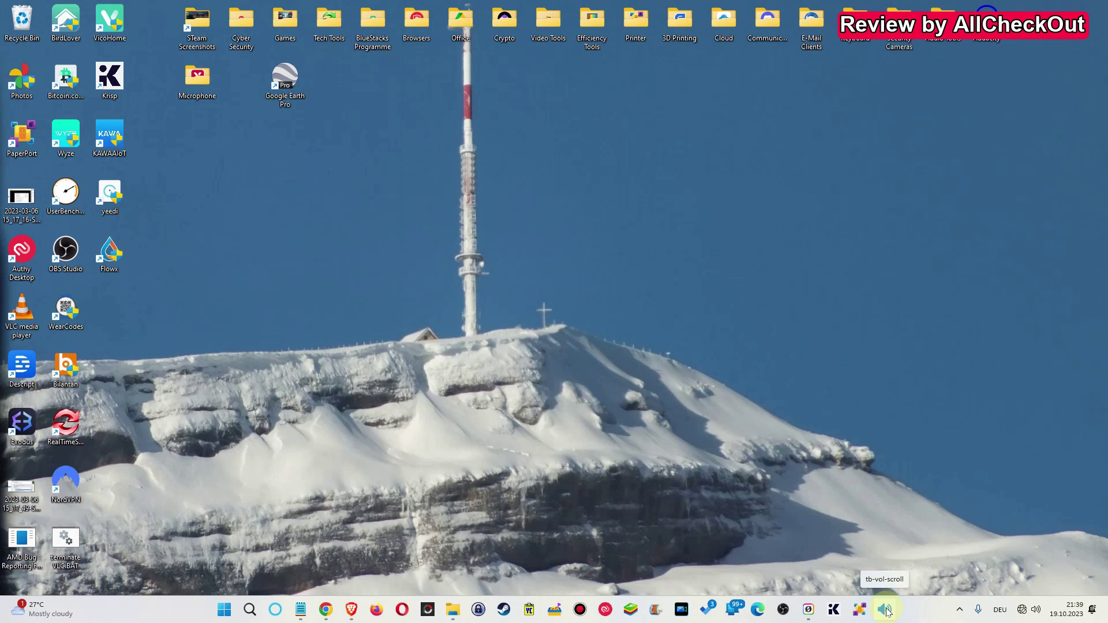
Step: Launch tb-vol-scroll from its newly pinned taskbar shortcut
{"action": "left_click", "coordinate": [886, 610]}
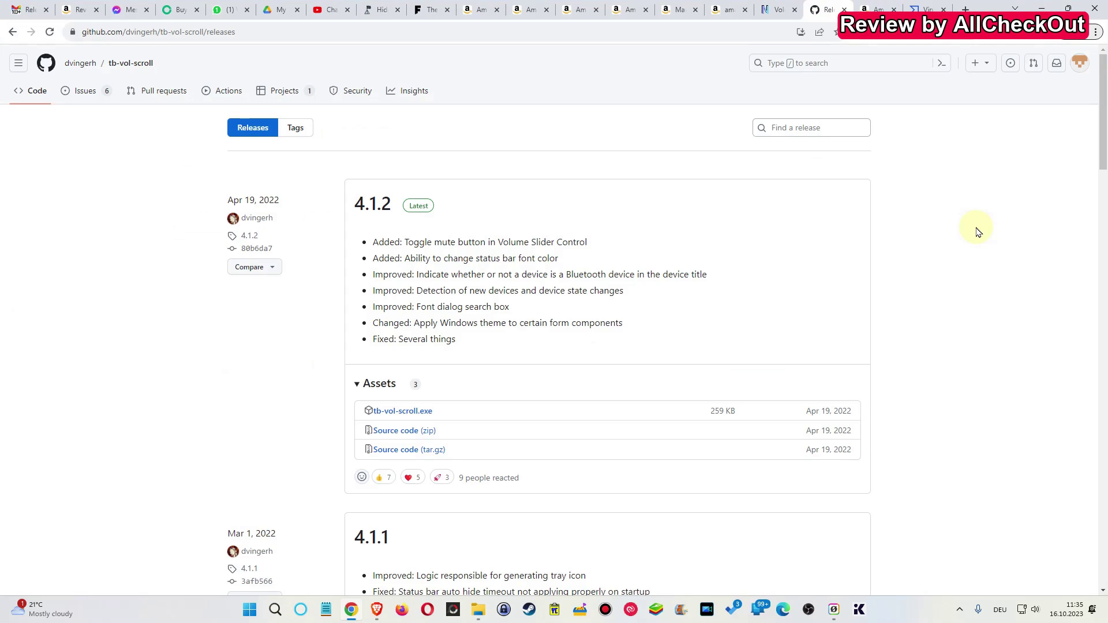